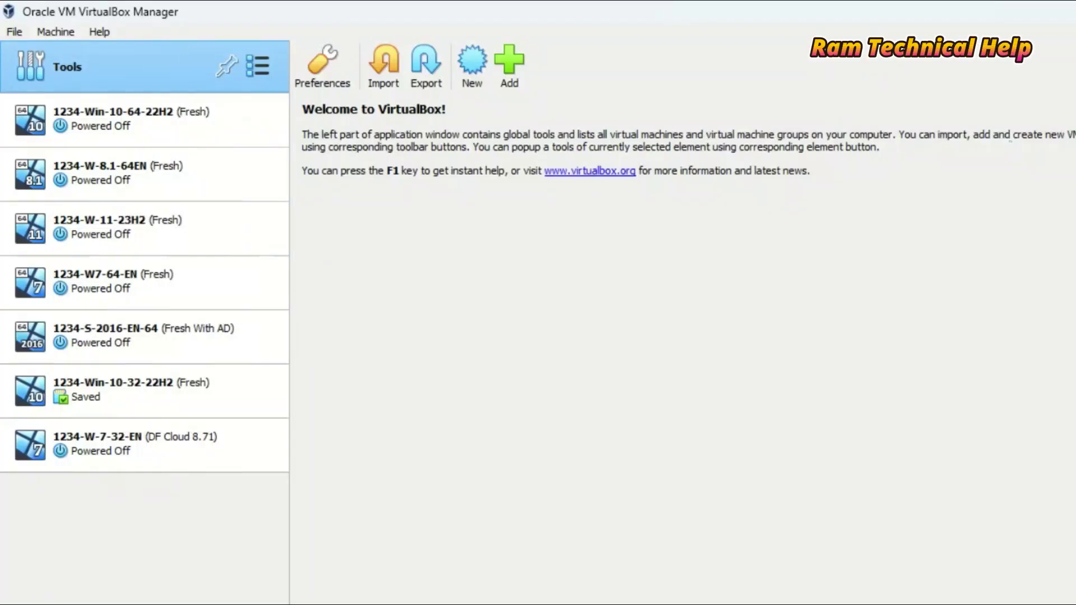
- Start a new virtual machine and bring up the folder holding the Catalina 10.15.5 disc image
key("alt+m")
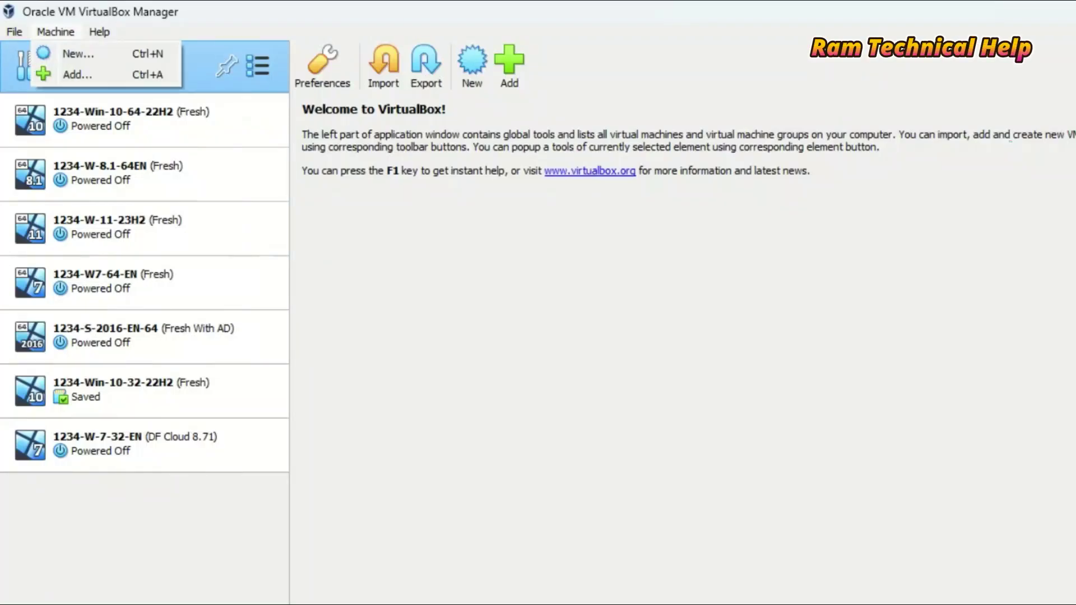
key("Return")
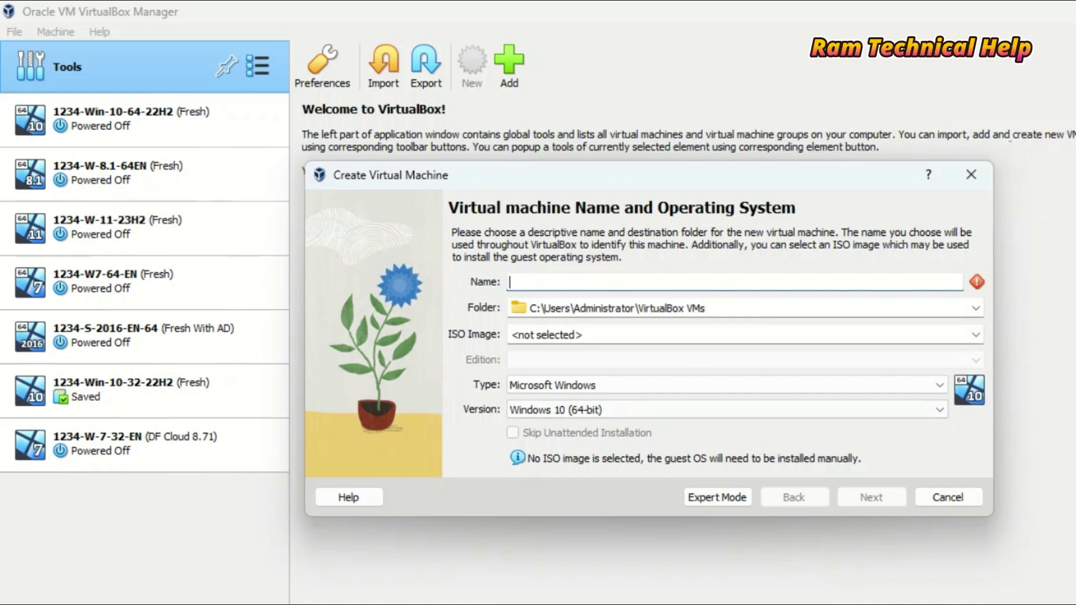
left_click(708, 566)
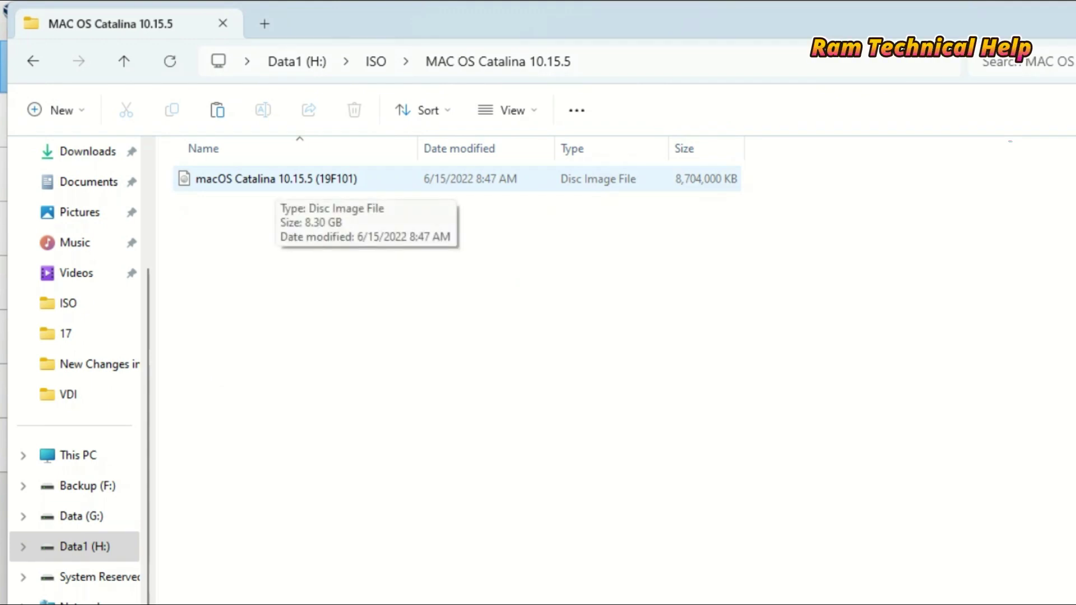
- Copy 'macOS Catalina' from the Catalina 10.15.5 (19F101) ISO's file name without renaming the file
left_click(276, 179)
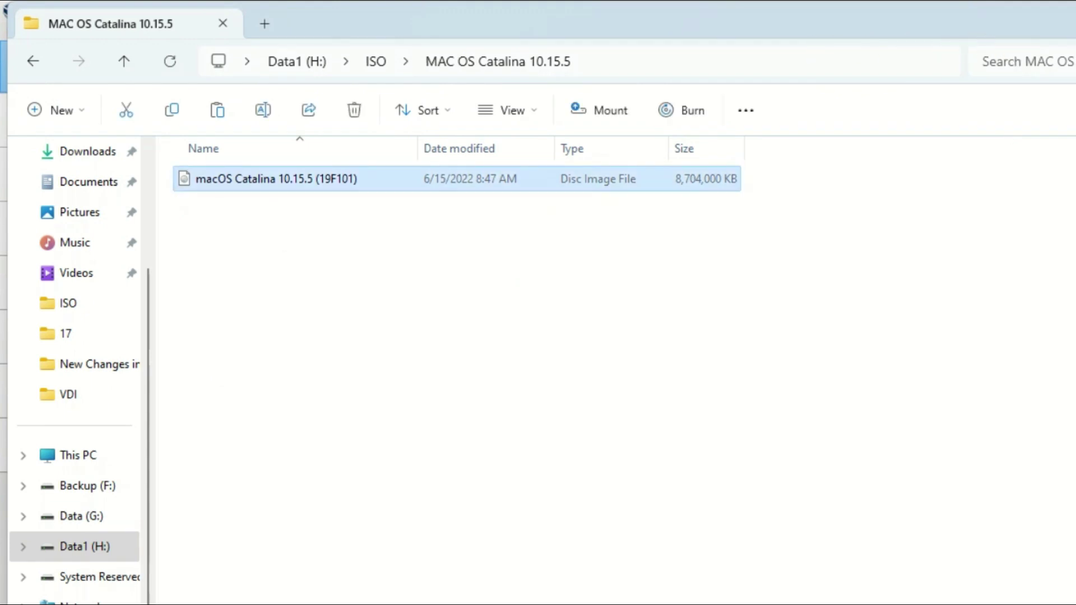
key("F2")
left_click(316, 178)
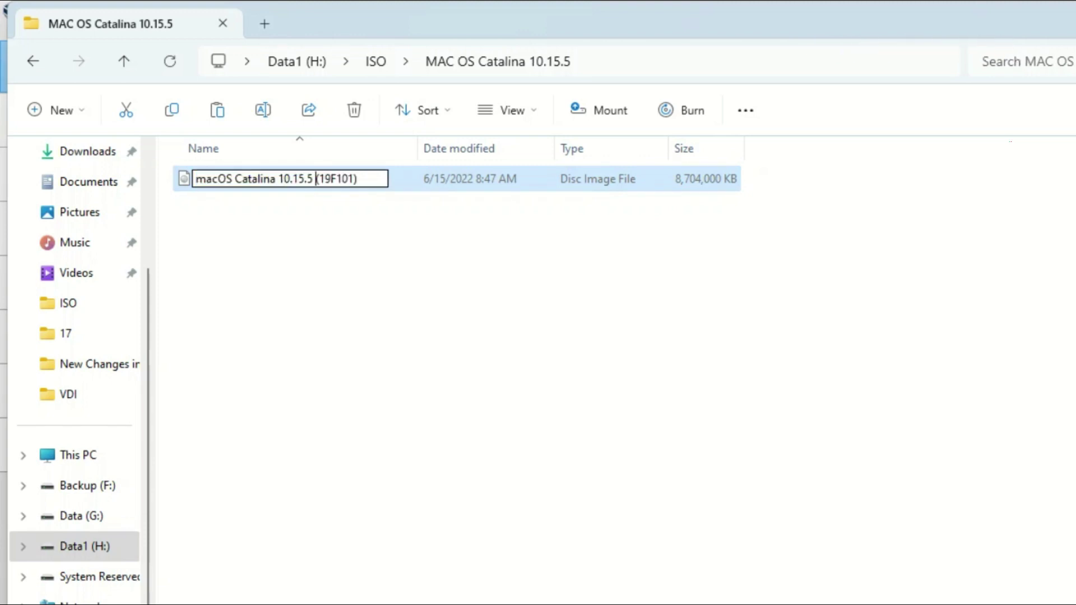
left_click_drag(278, 179, 196, 179)
right_click(218, 182)
left_click(264, 240)
key("Return")
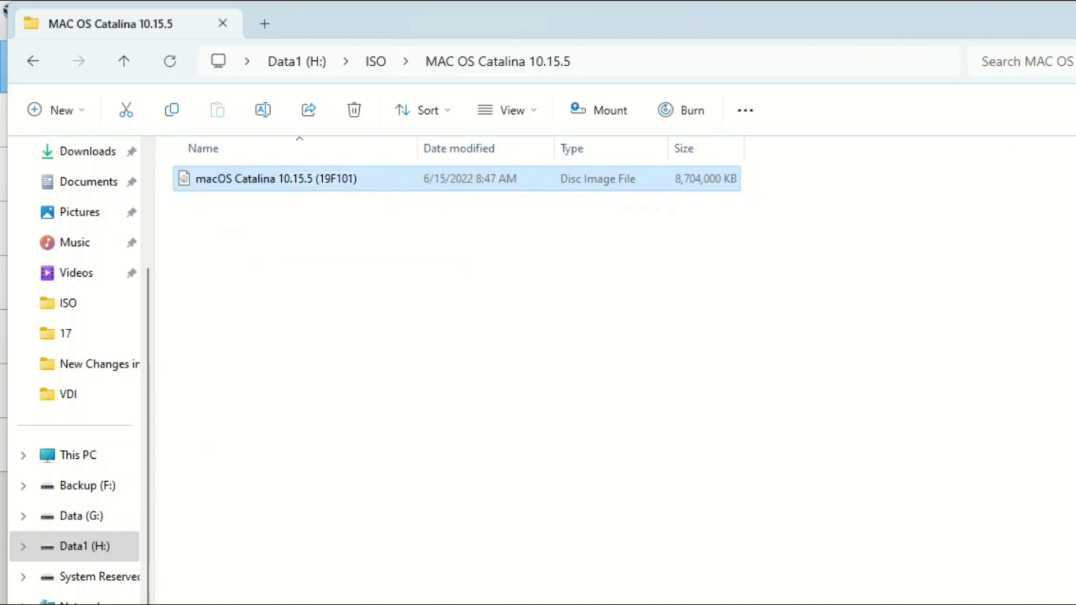
key("ctrl+space")
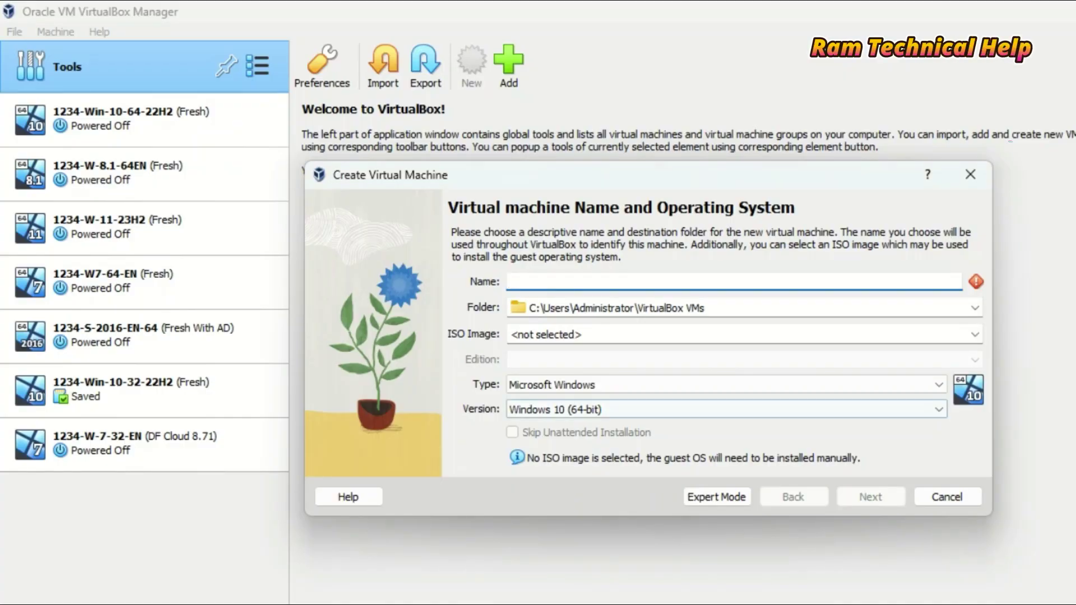
- Paste 'macOS Catalina' as the VM name and choose Other… for the machine folder
right_click(522, 287)
left_click(565, 389)
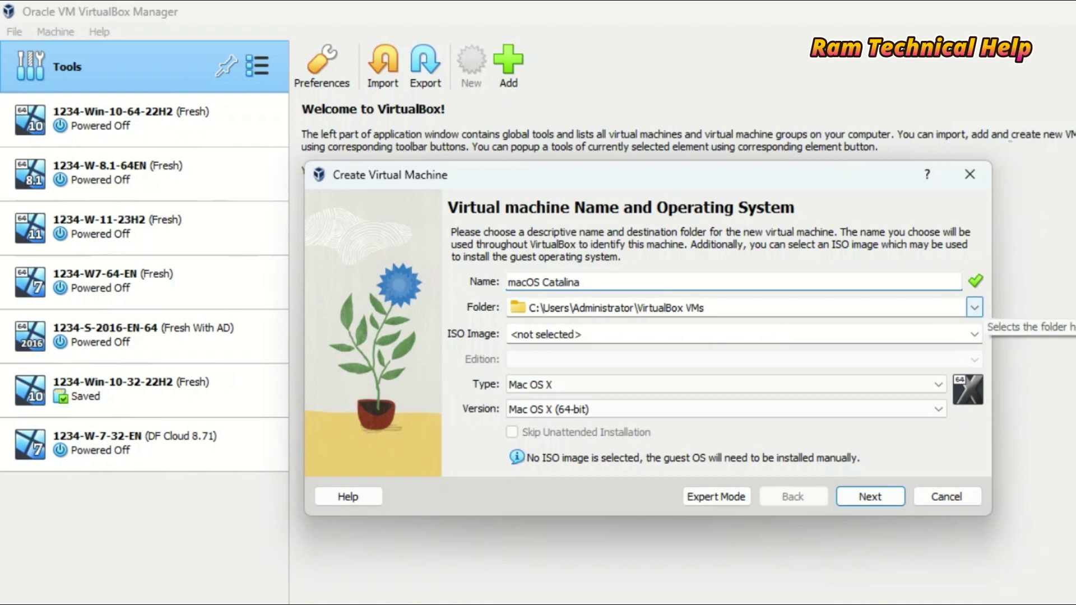
left_click(975, 307)
left_click(548, 341)
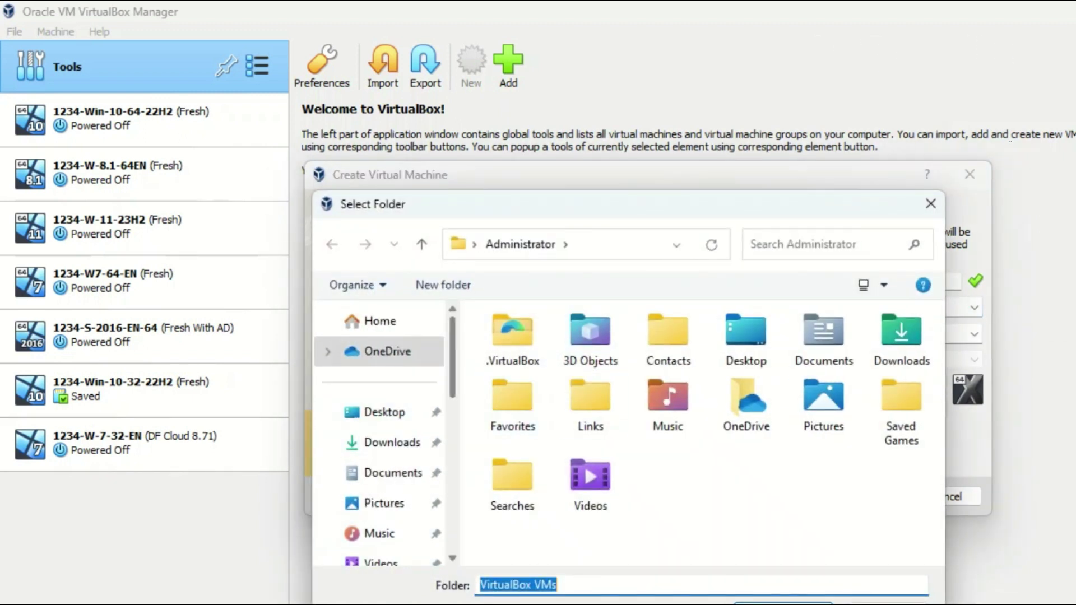
- Set the VM's machine folder to E:\VDI\MAC OS Catalina 10.15.5
scroll(381, 437, "down", 3)
left_click(382, 497)
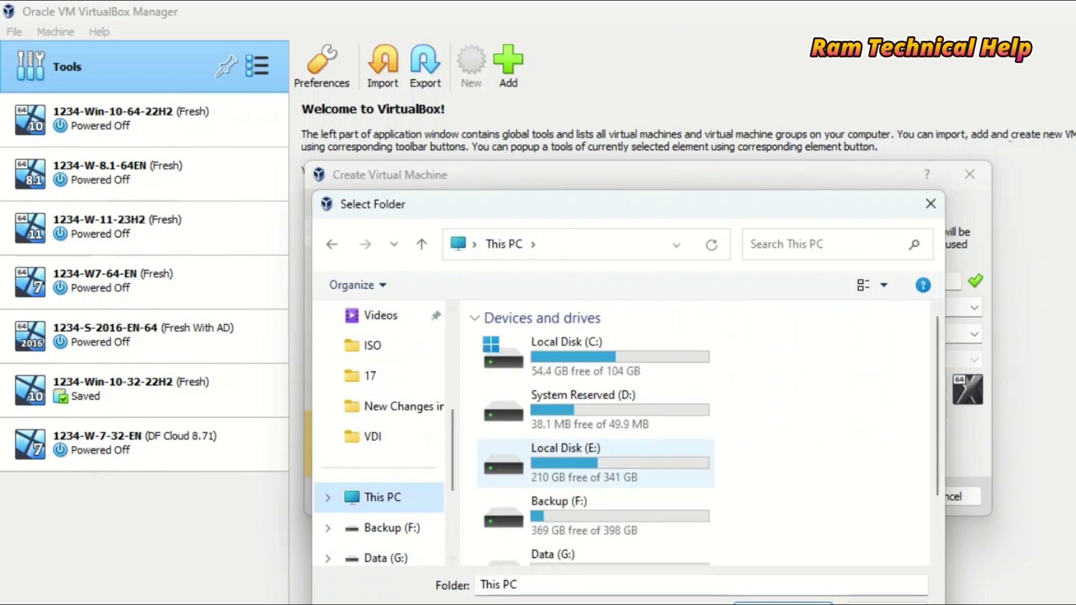
left_click(566, 457)
double_click(566, 456)
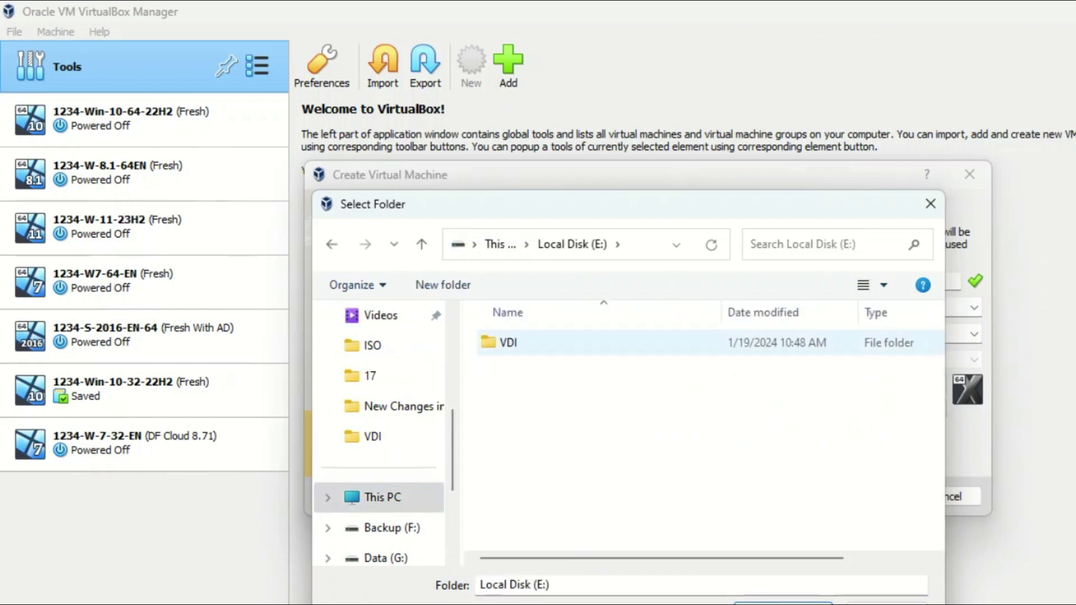
double_click(509, 342)
scroll(706, 432, "down", 1)
left_click(561, 537)
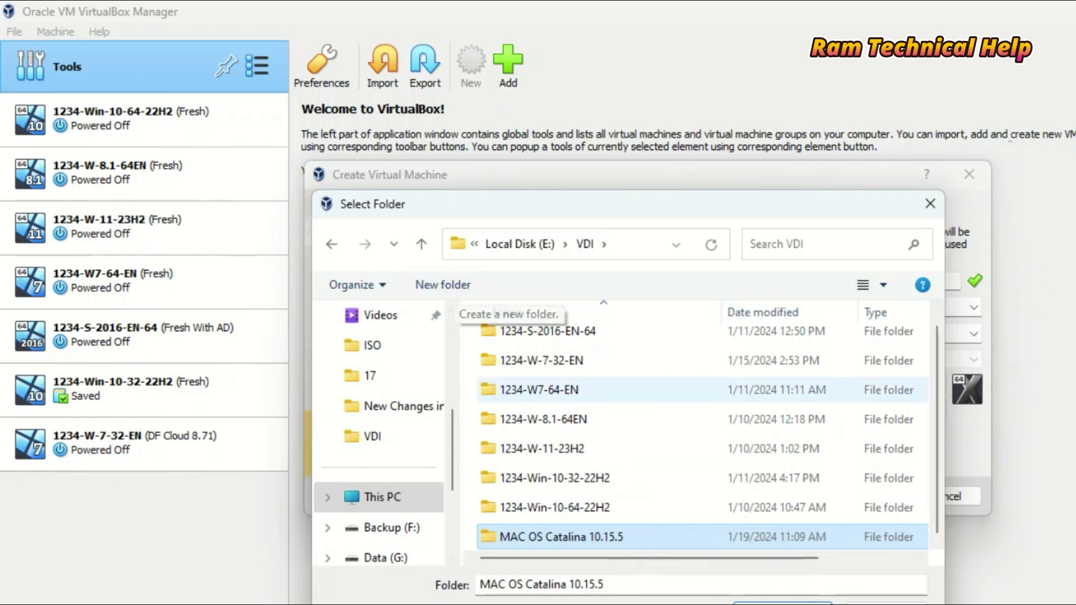
key("Return")
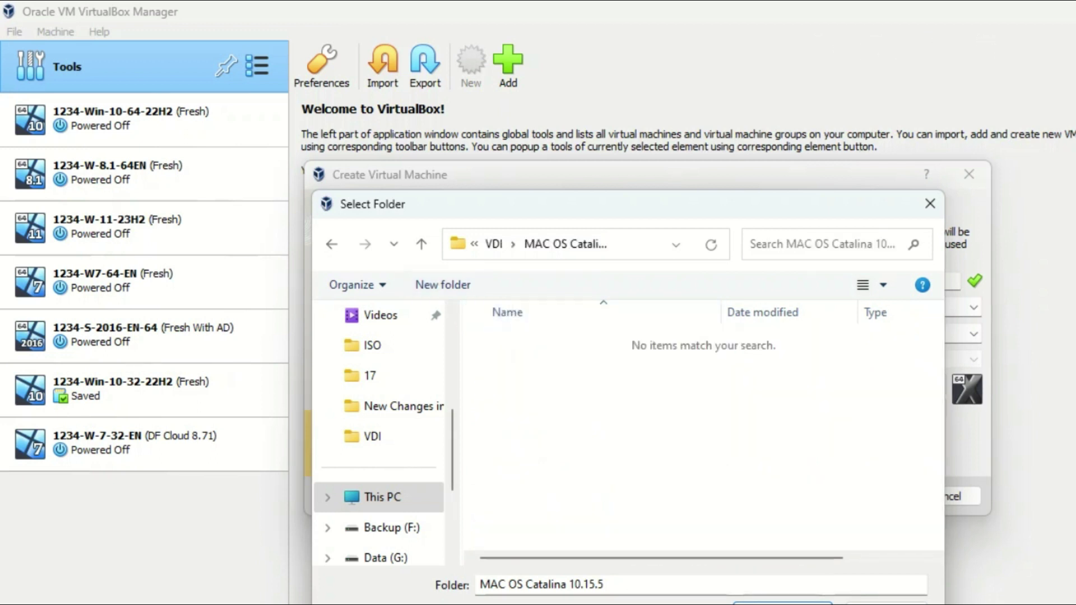
key("Return")
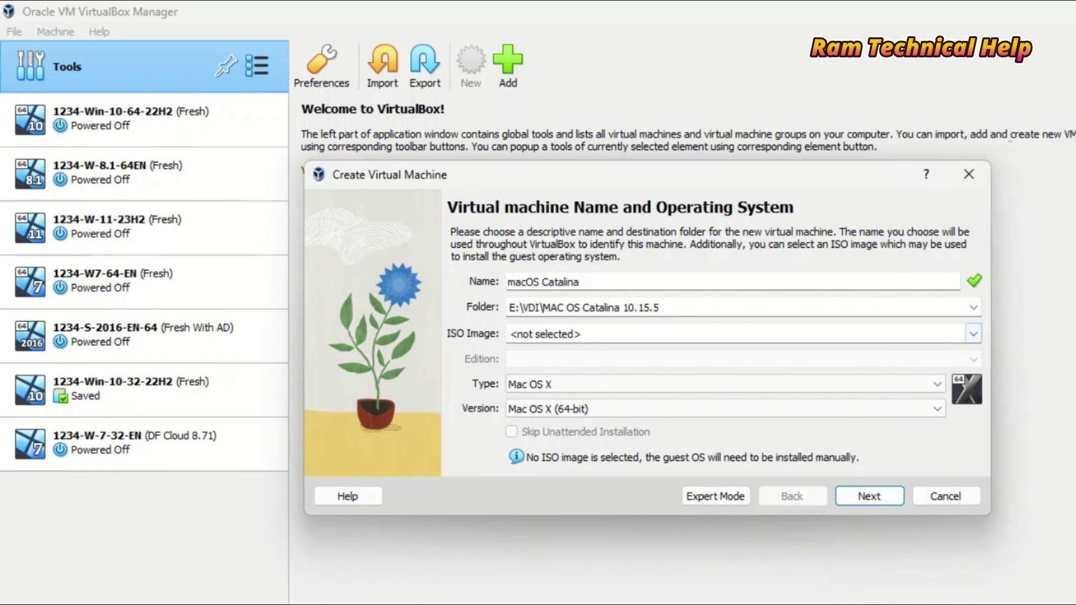
- Attach the macOS Catalina 10.15.5 (19F101) ISO as the installation image
left_click(974, 334)
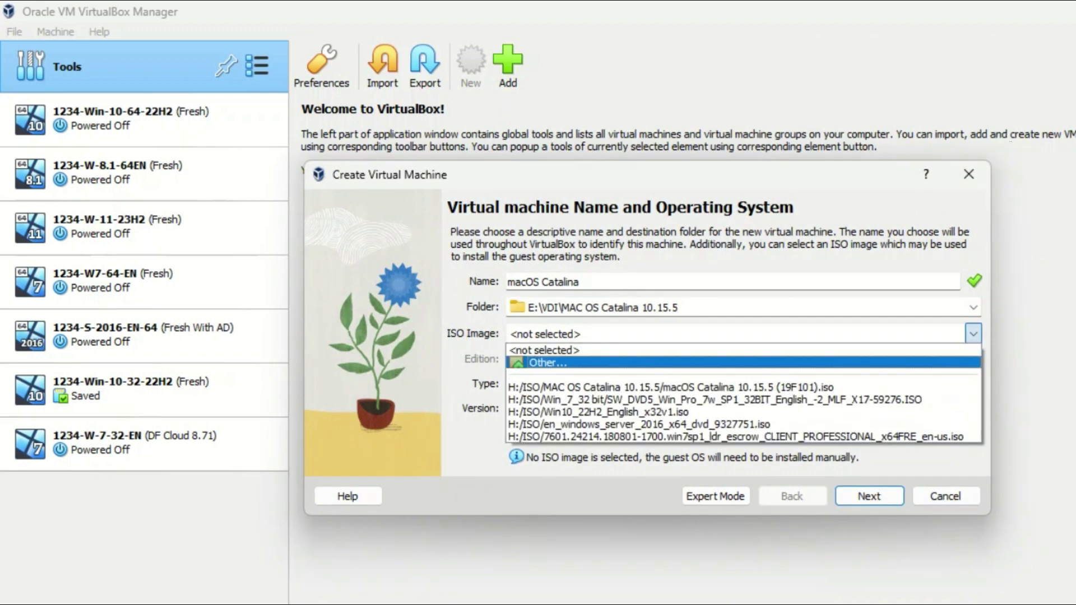
key("Return")
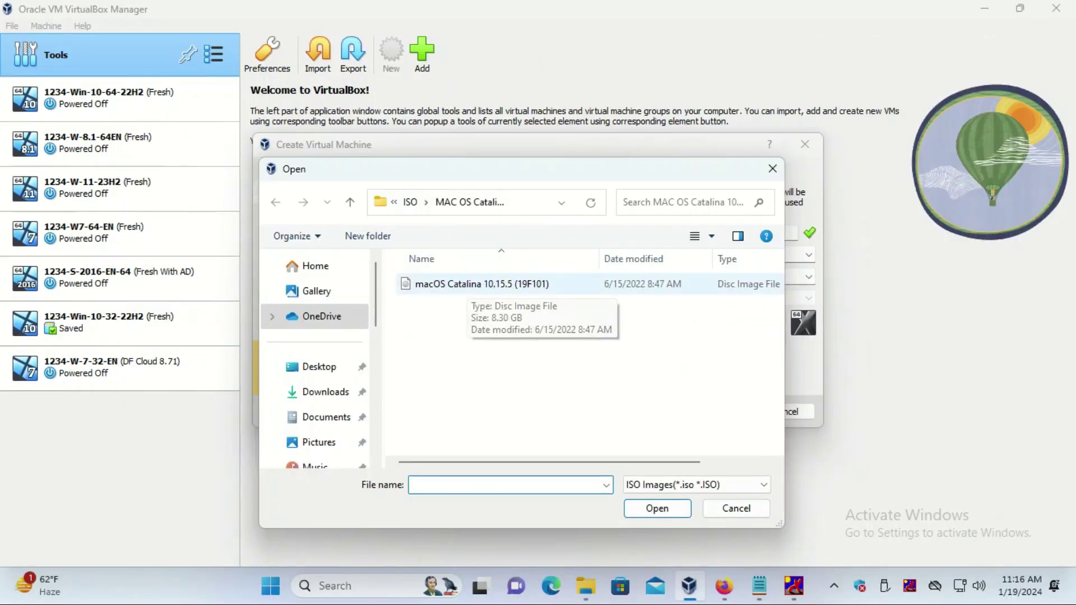
left_click(482, 283)
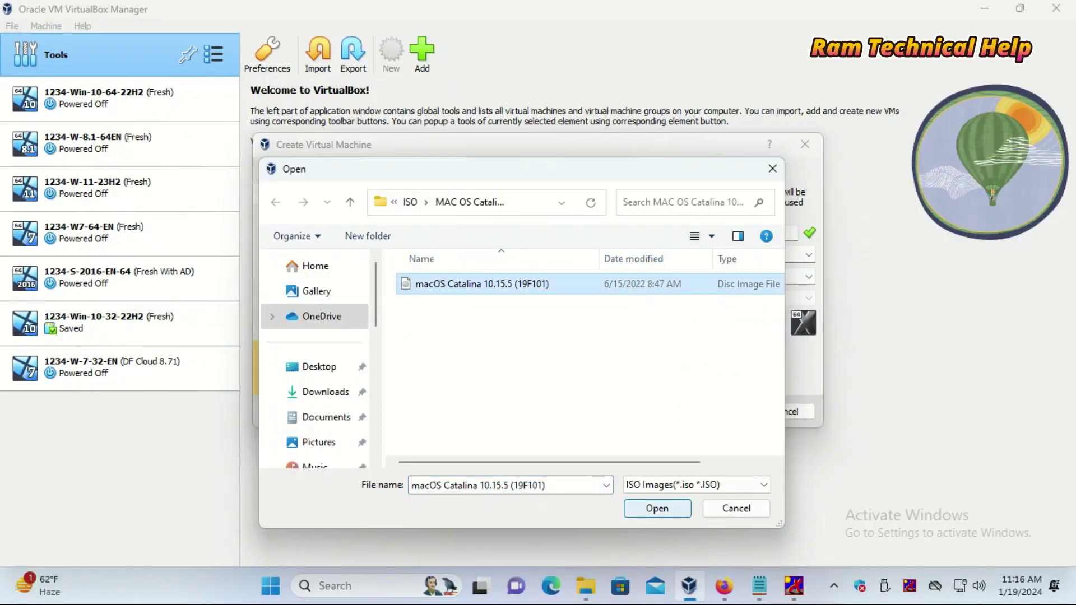
key("Return")
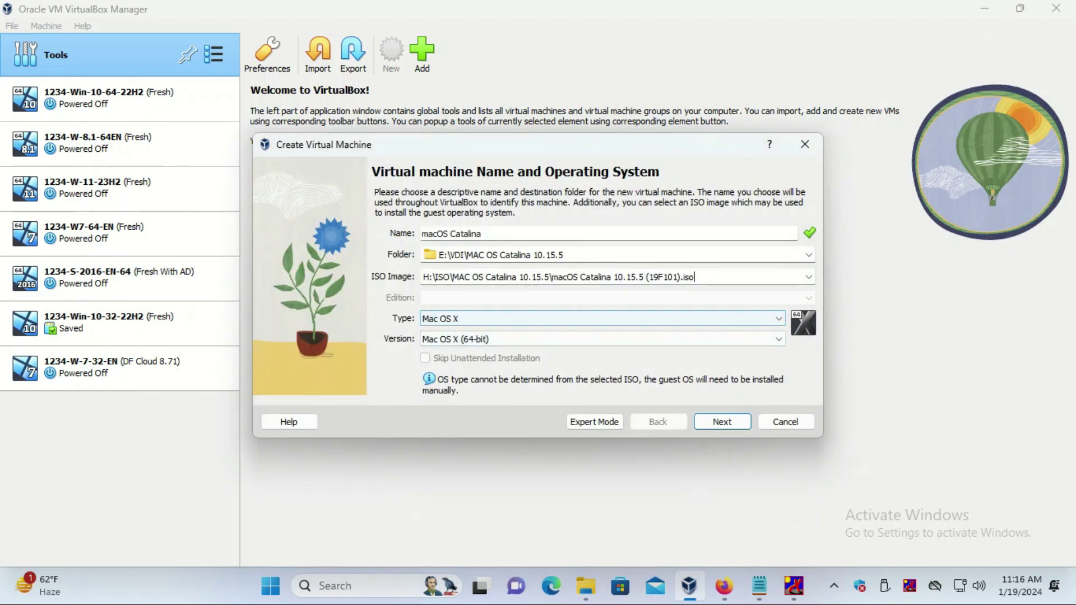
- Keep type Mac OS X and version Mac OS X (64-bit), then advance to Hardware
left_click(599, 318)
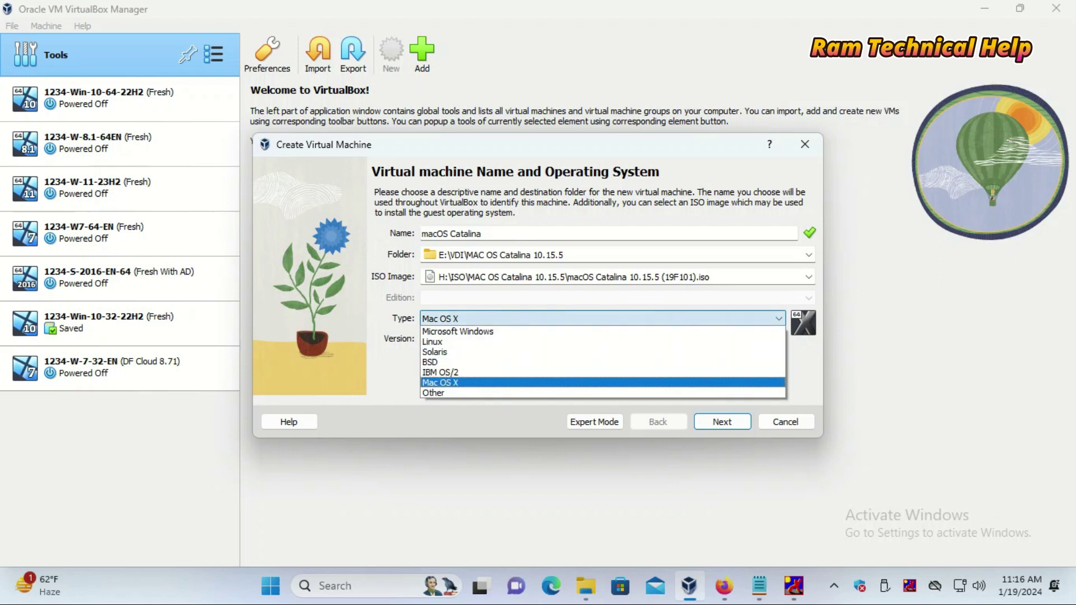
key("Return")
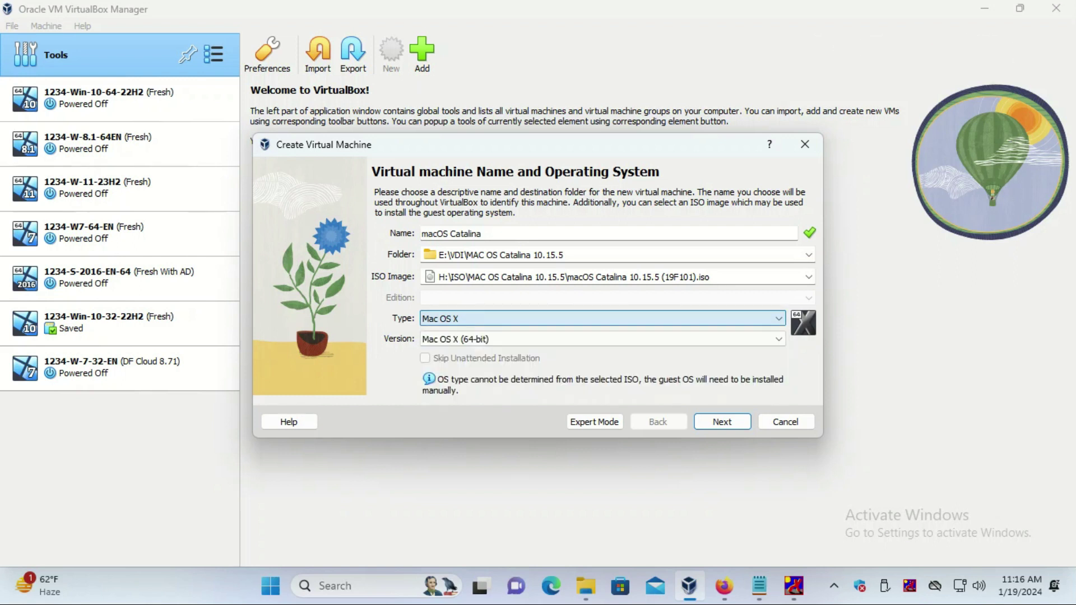
key("Tab")
key("alt+Down")
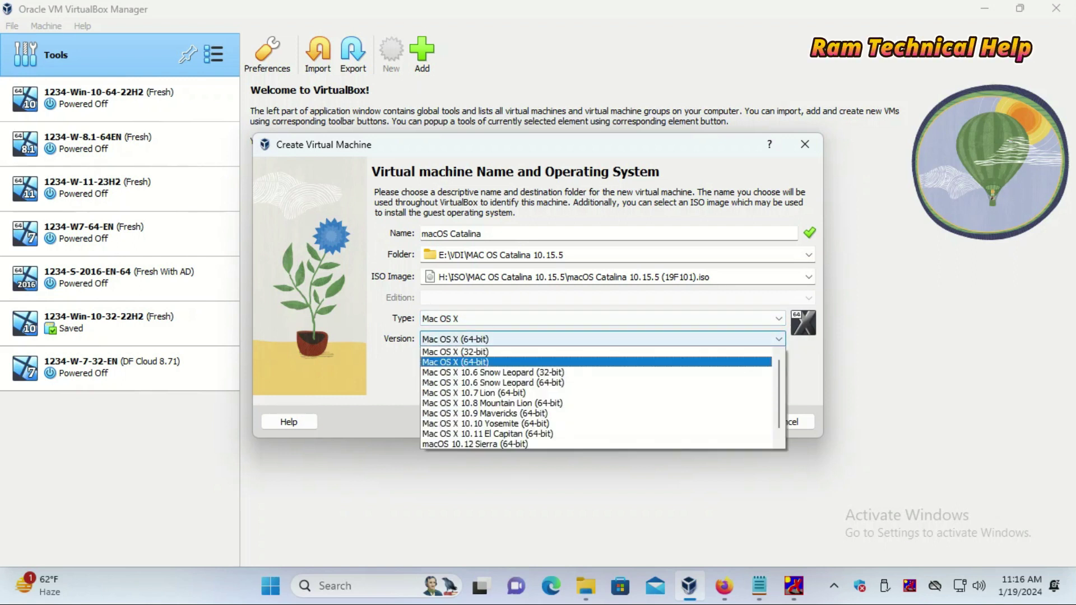
key("Up")
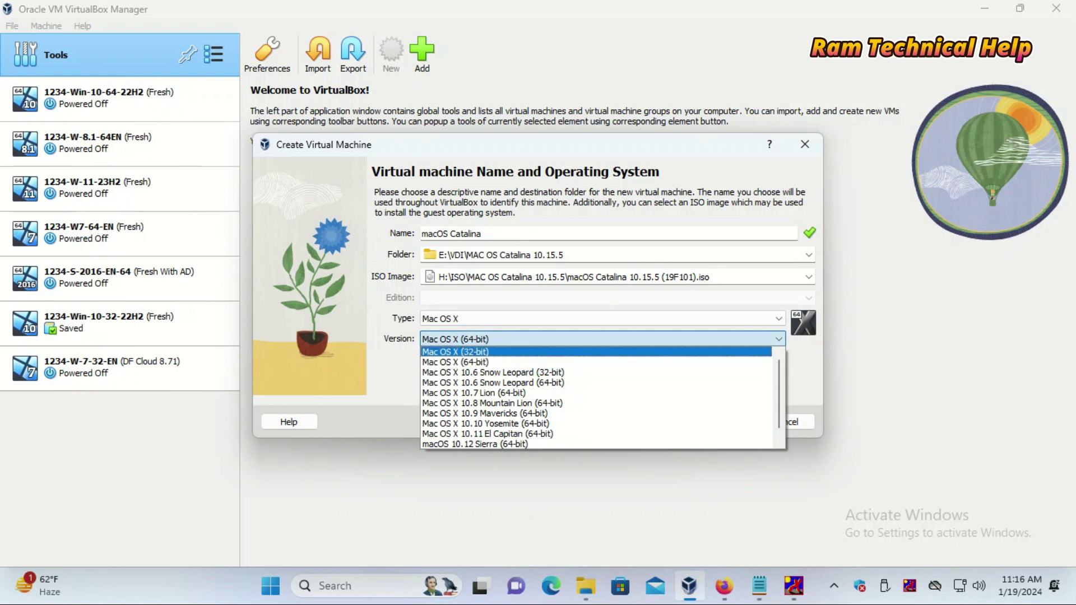
key("Down")
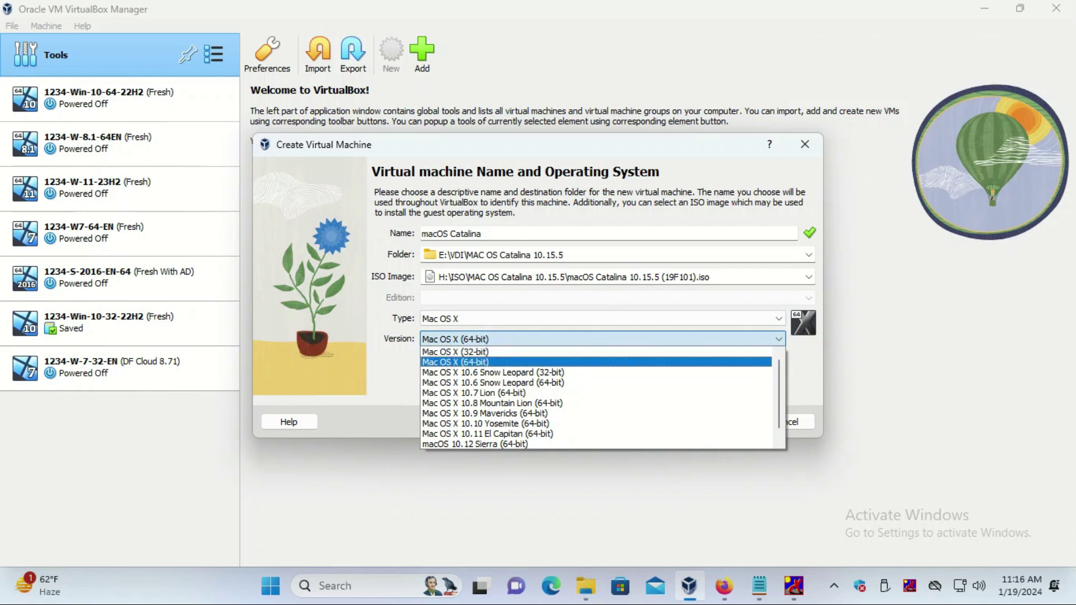
key("Return")
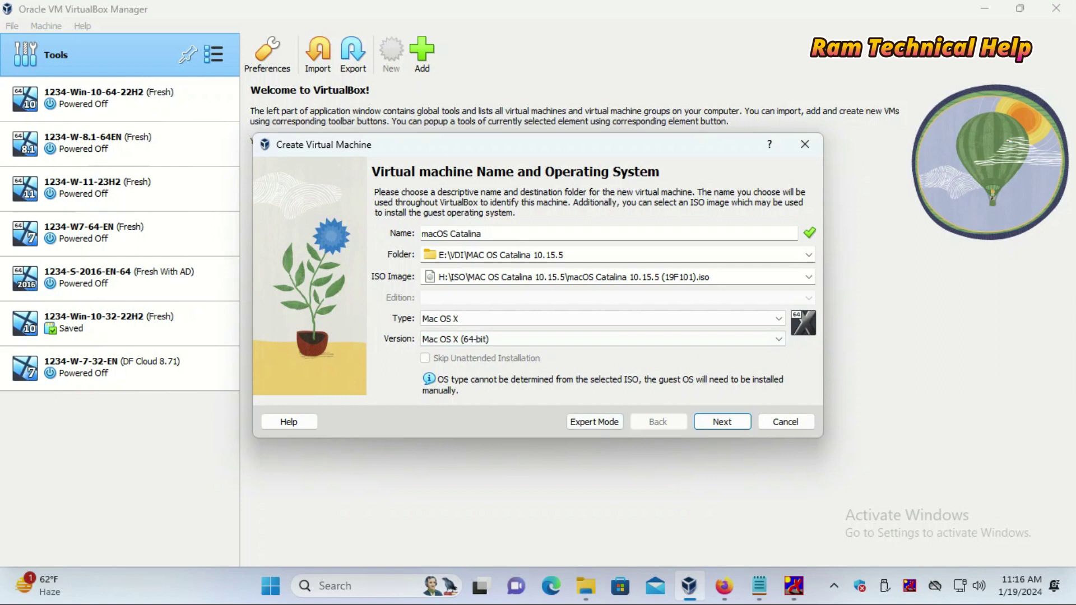
key("Return")
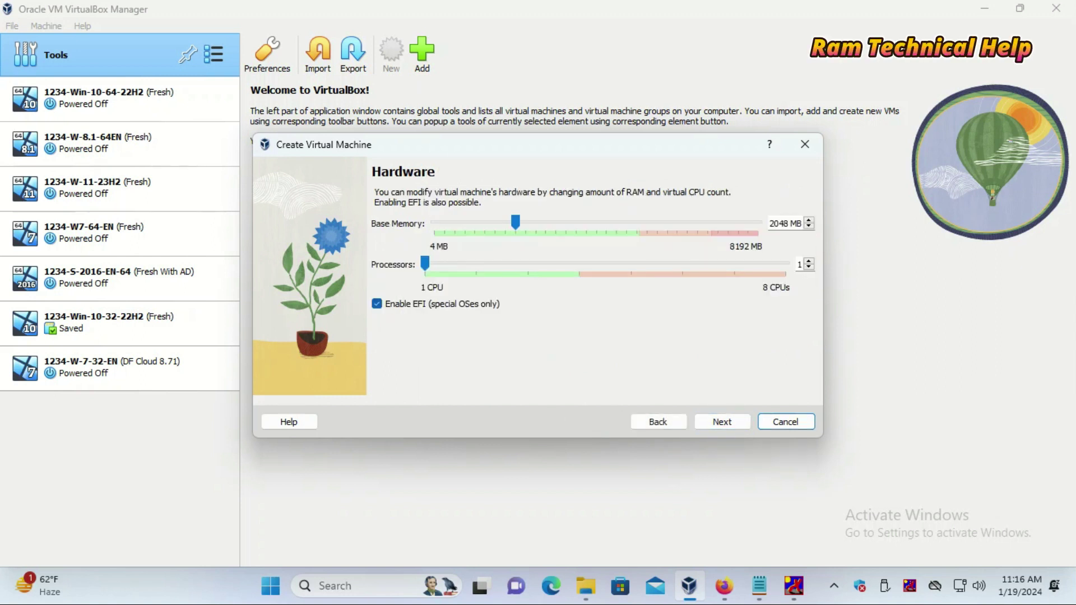
- Raise base memory above 2048 MB, size the virtual disk at 100.97 GB, and finish the wizard
left_click_drag(516, 222, 568, 222)
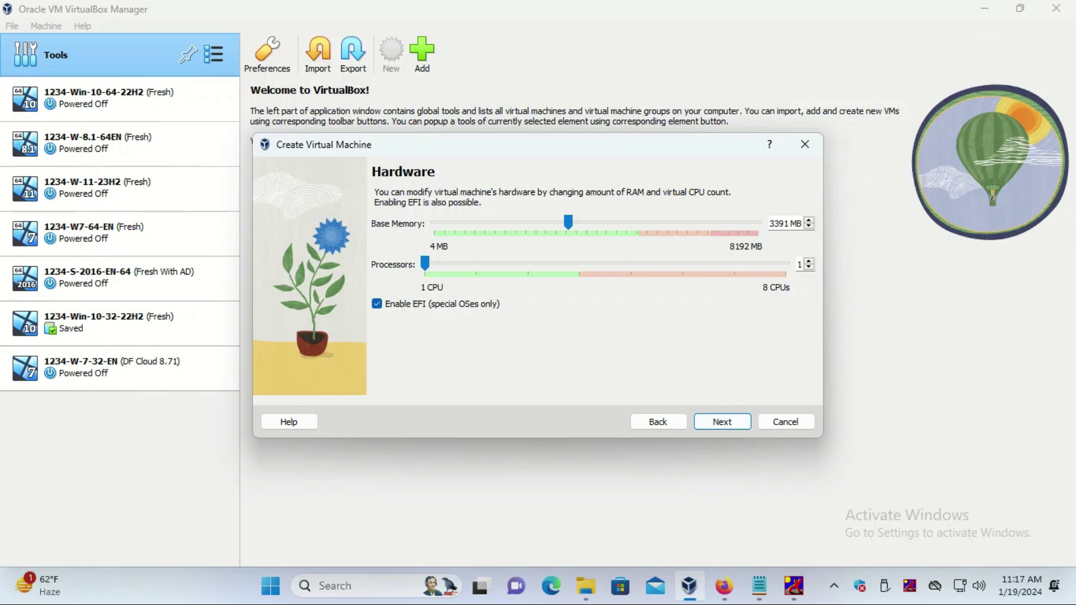
left_click(722, 422)
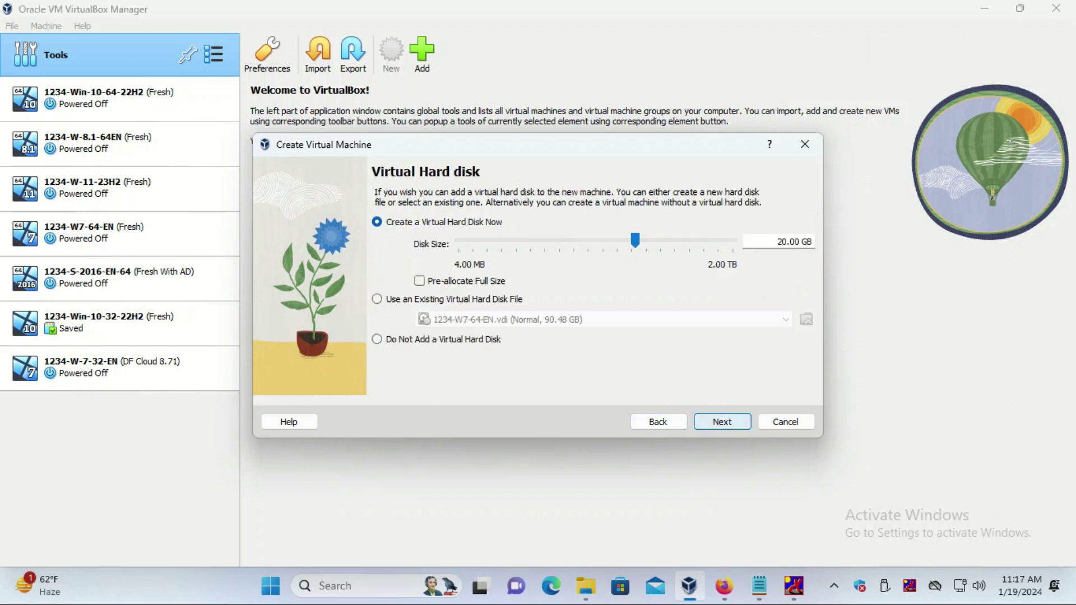
left_click_drag(636, 240, 668, 240)
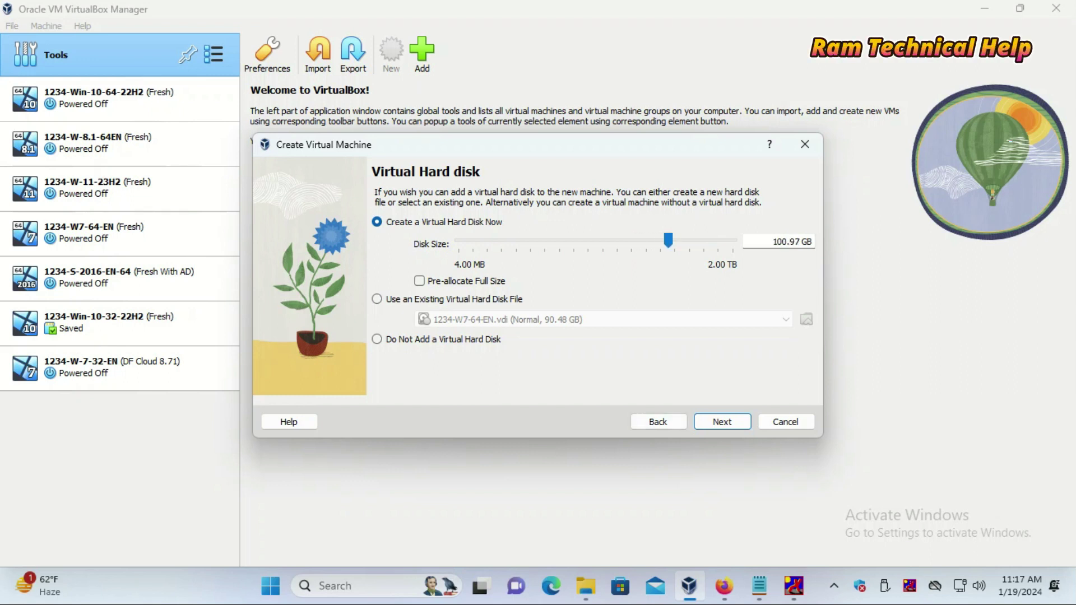
key("Return")
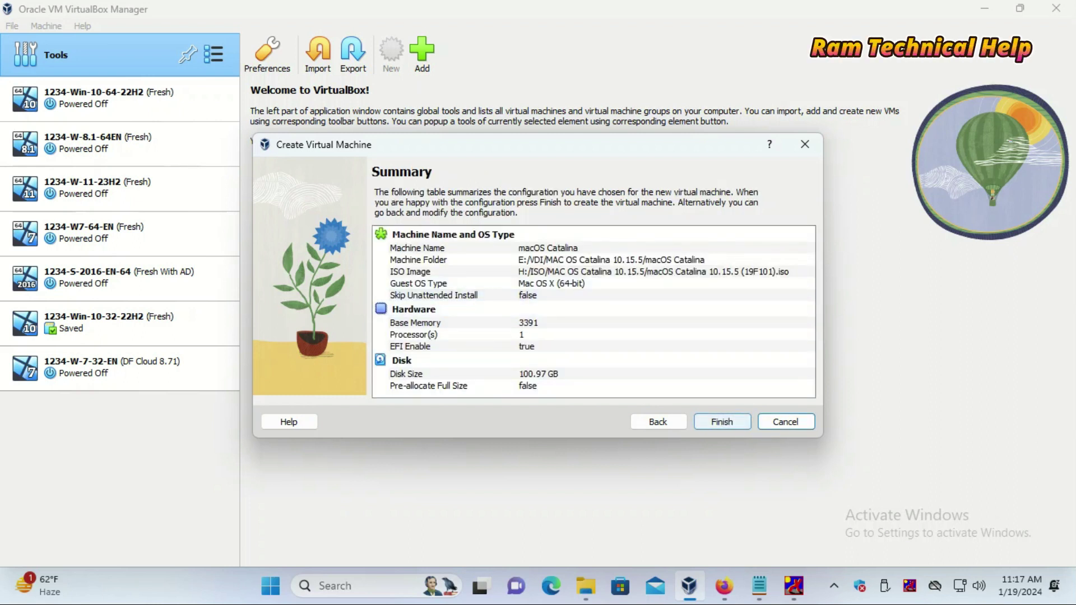
key("Return")
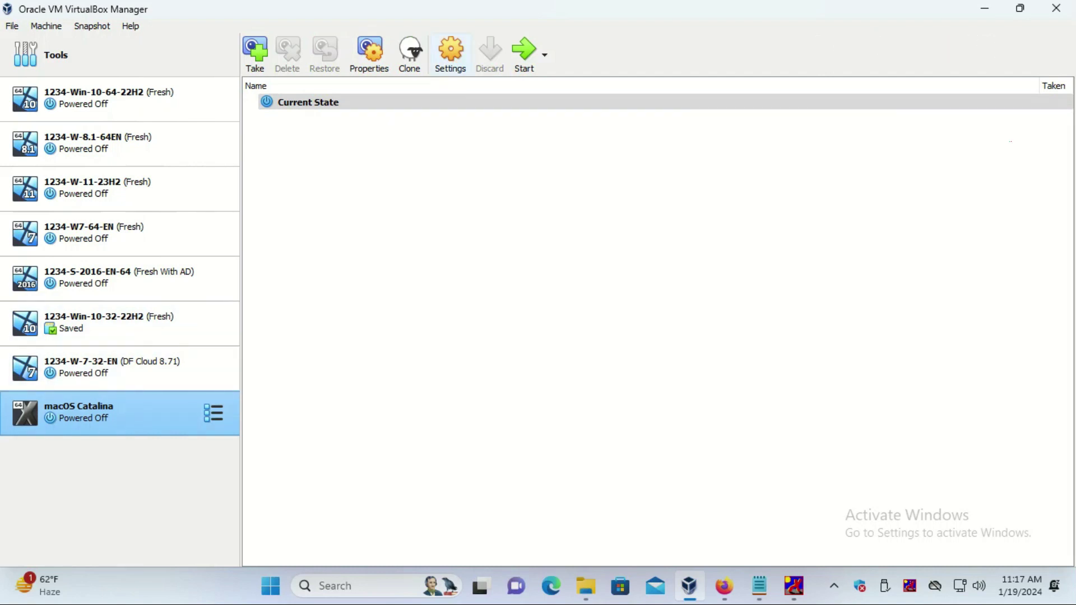
- Copy the machine name 'macOS Catalina' from its Settings and switch to the Notepad command notes
left_click(450, 52)
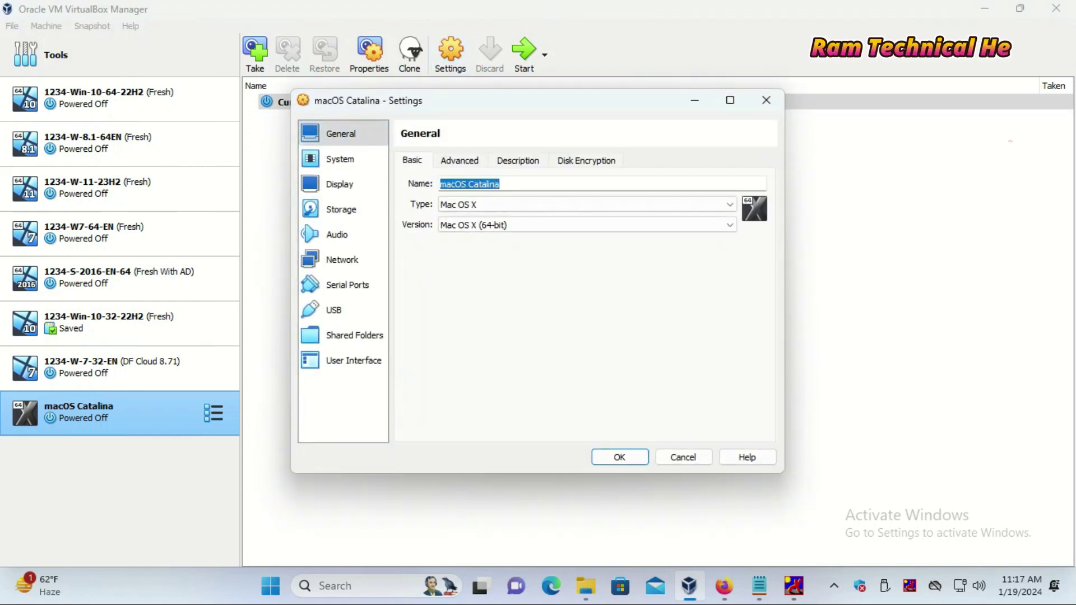
right_click(445, 185)
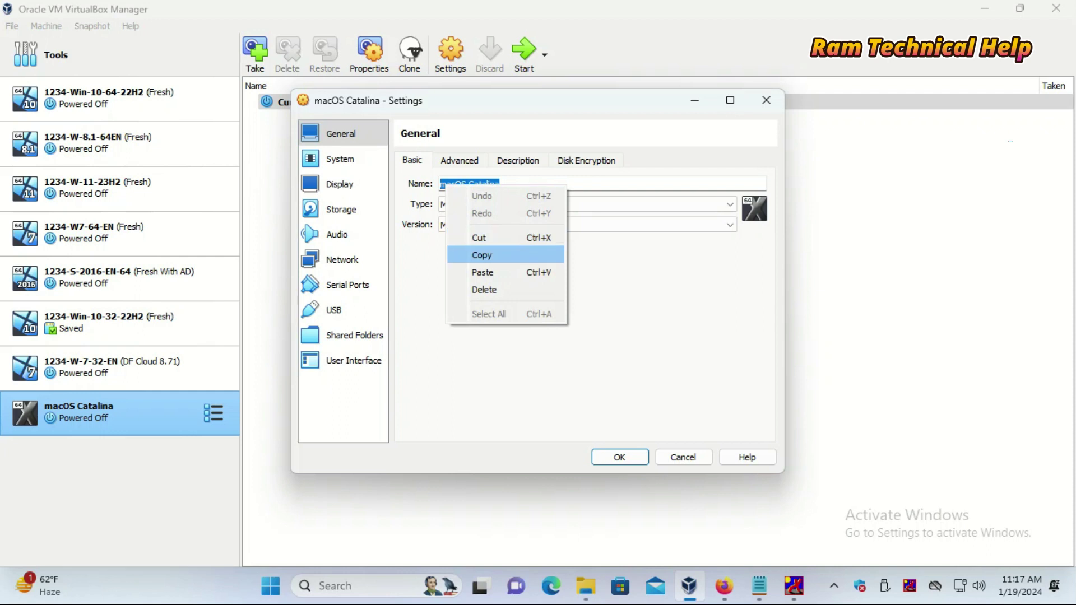
left_click(482, 255)
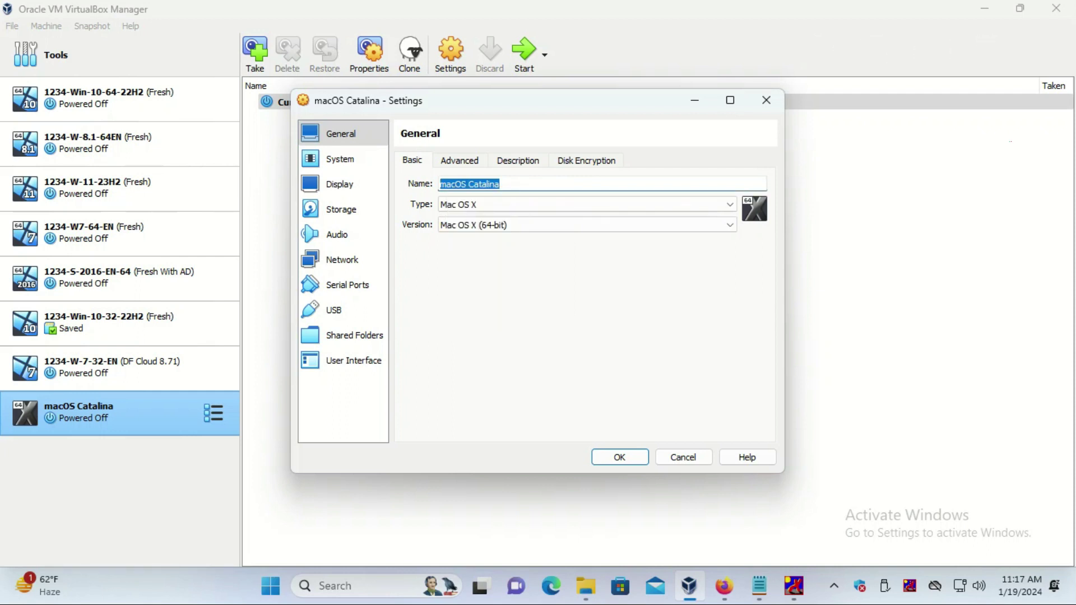
key("alt+Tab")
- Replace 'MAC OS Catalina 10.15.5' with 'macOS Catalina' in the modifyvm command line
key("shift+Down")
key("shift+Down")
key("shift+Down")
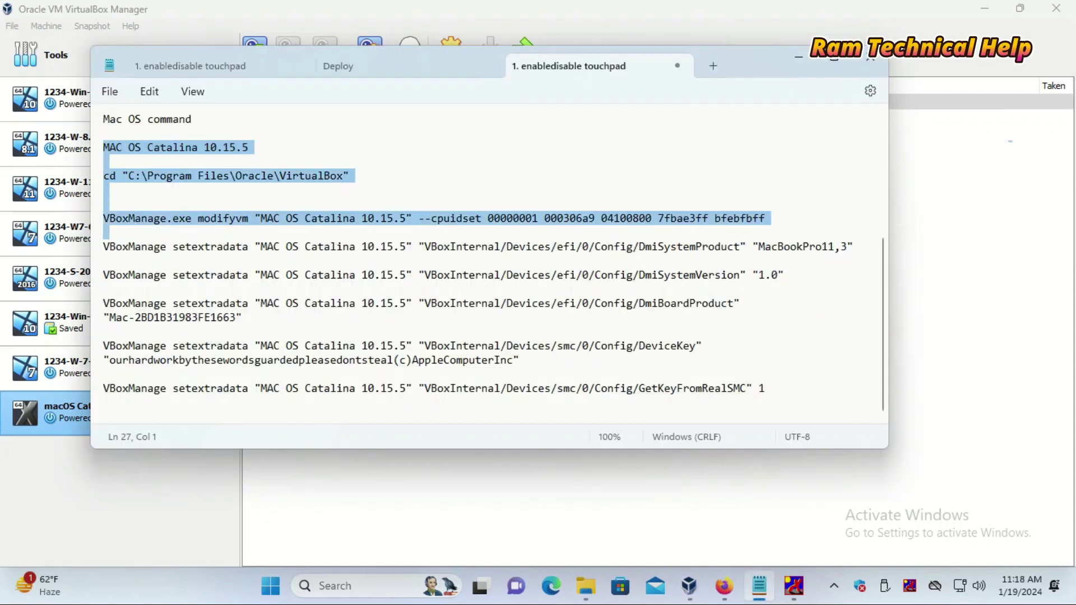
key("shift+Down")
key("shift+Down")
key("shift+Down")
key("shift+Down")
key("shift+Down")
key("shift+Down")
key("shift+Down")
key("shift+Down")
key("shift+Down")
key("shift+Down")
key("shift+Down")
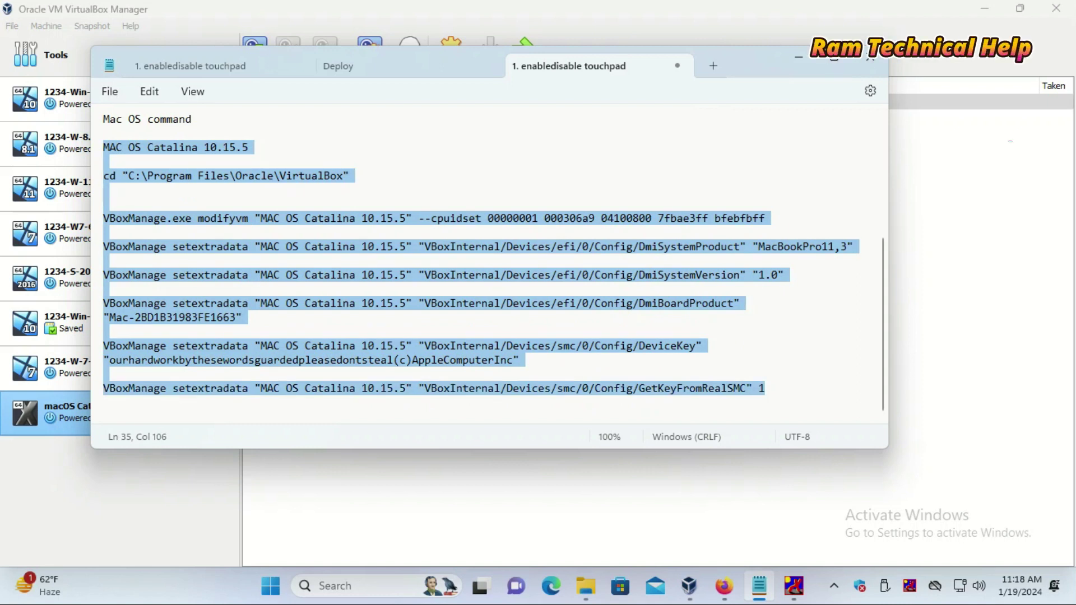
left_click(380, 218)
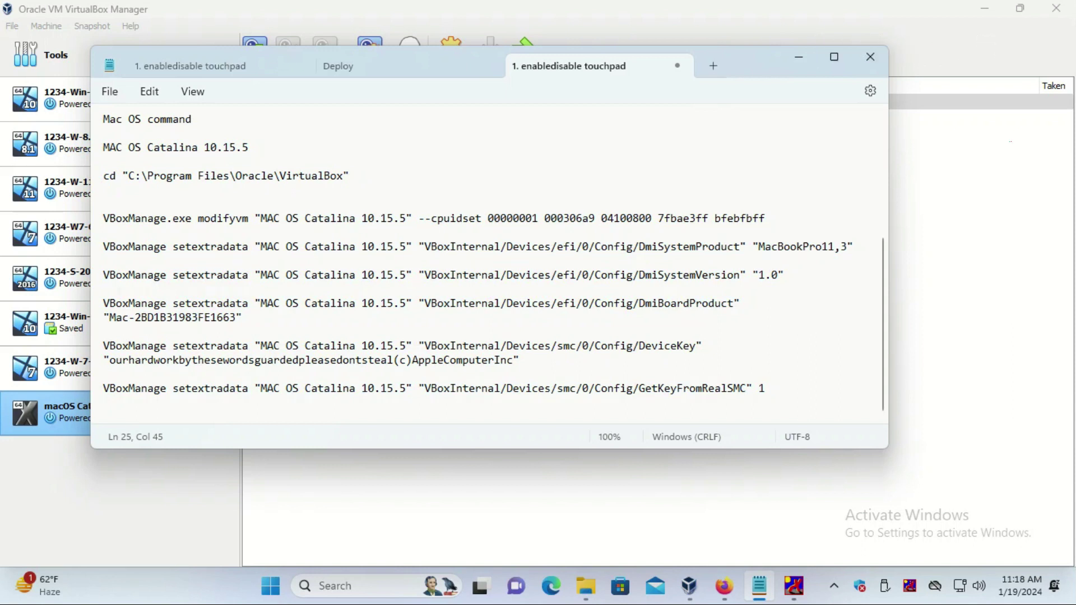
left_click_drag(406, 218, 262, 218)
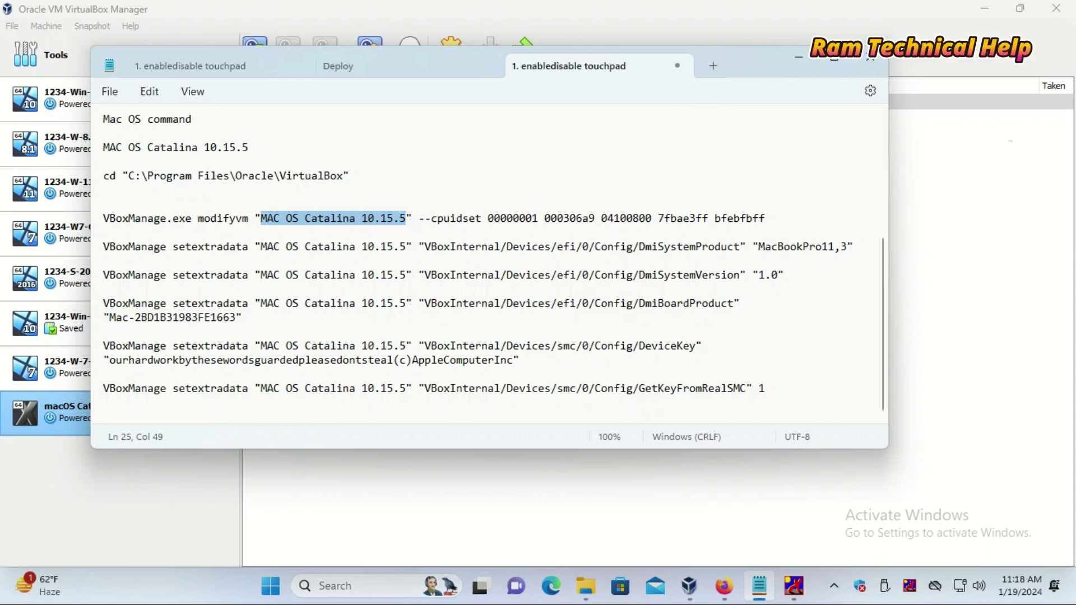
right_click(292, 216)
left_click(336, 329)
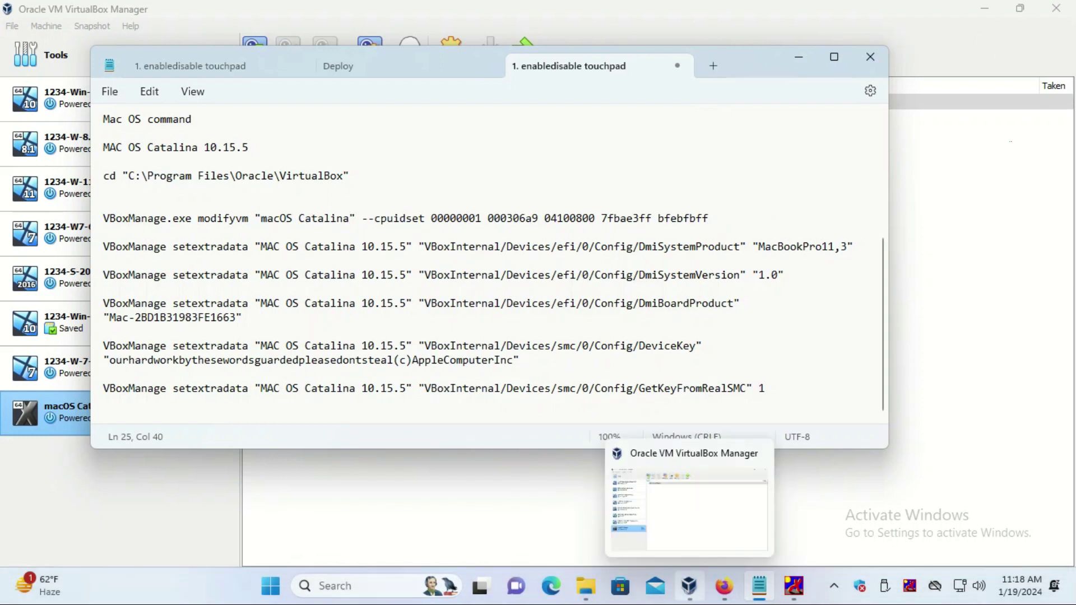
left_click(689, 585)
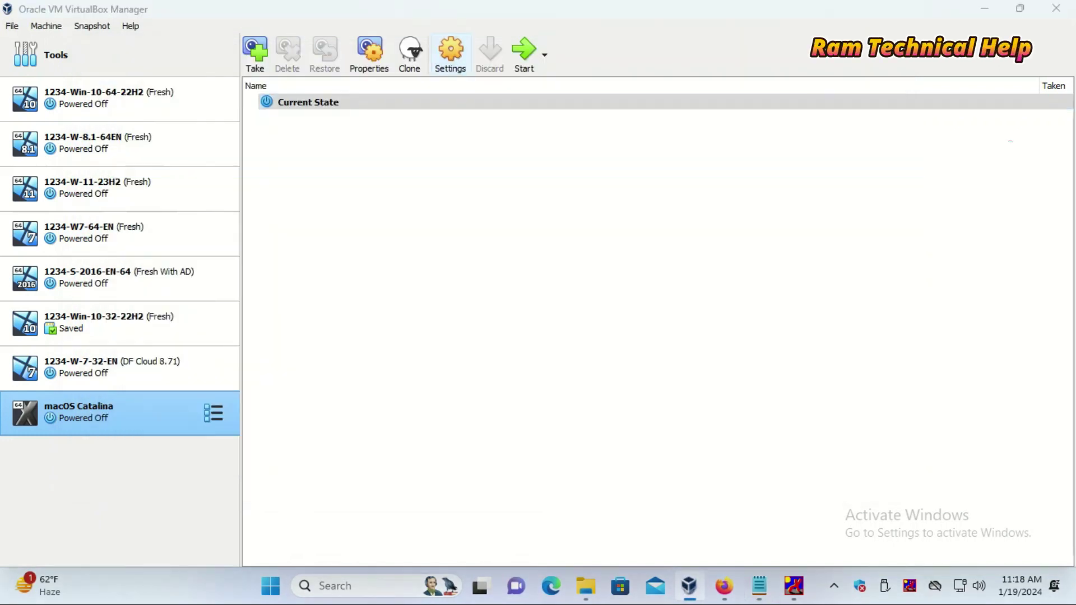
- Paste 'macOS Catalina' over the old name on the DmiSystemProduct and DmiSystemVersion lines
left_click(450, 54)
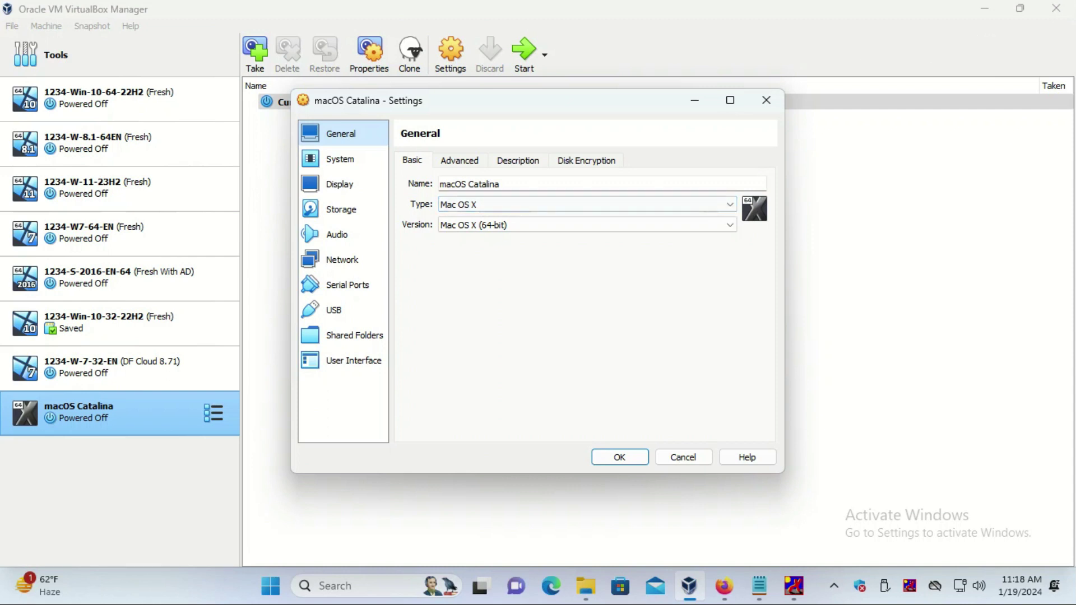
left_click(759, 585)
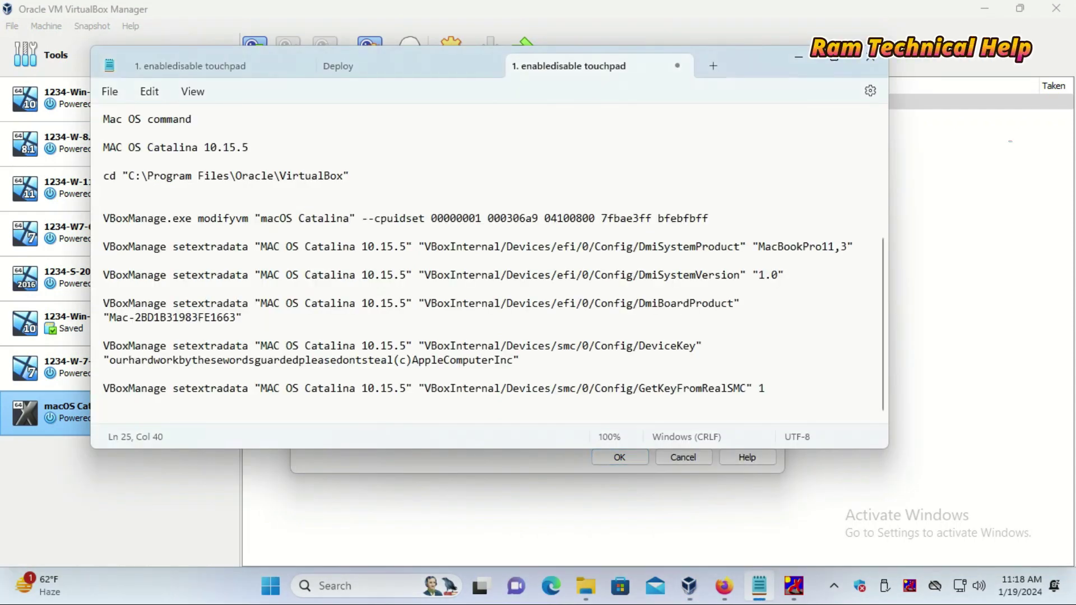
left_click_drag(406, 247, 273, 246)
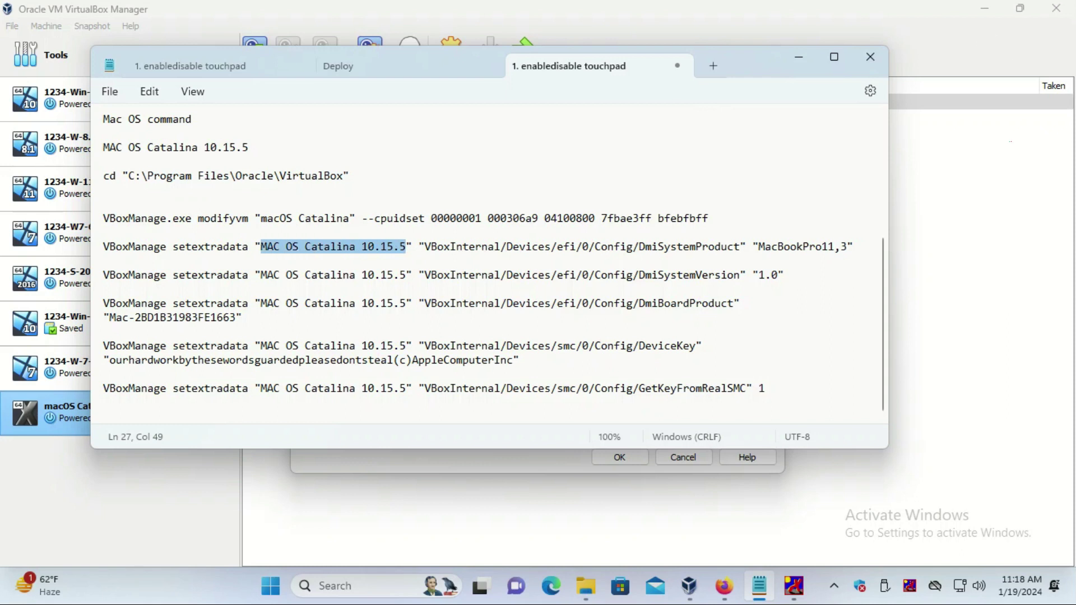
key("ctrl+v")
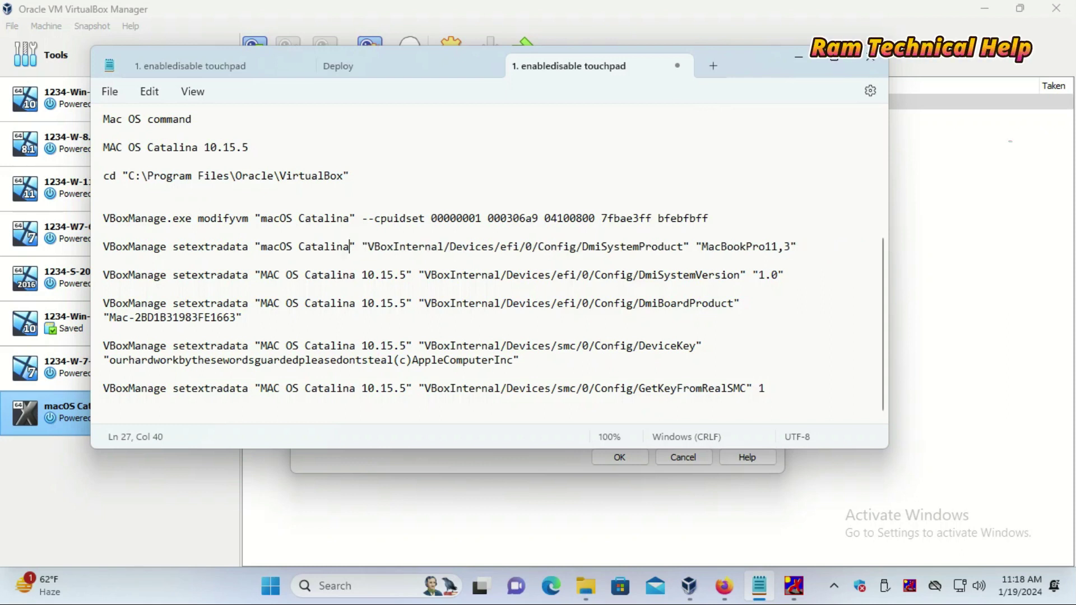
left_click_drag(400, 275, 266, 275)
key("ctrl+v")
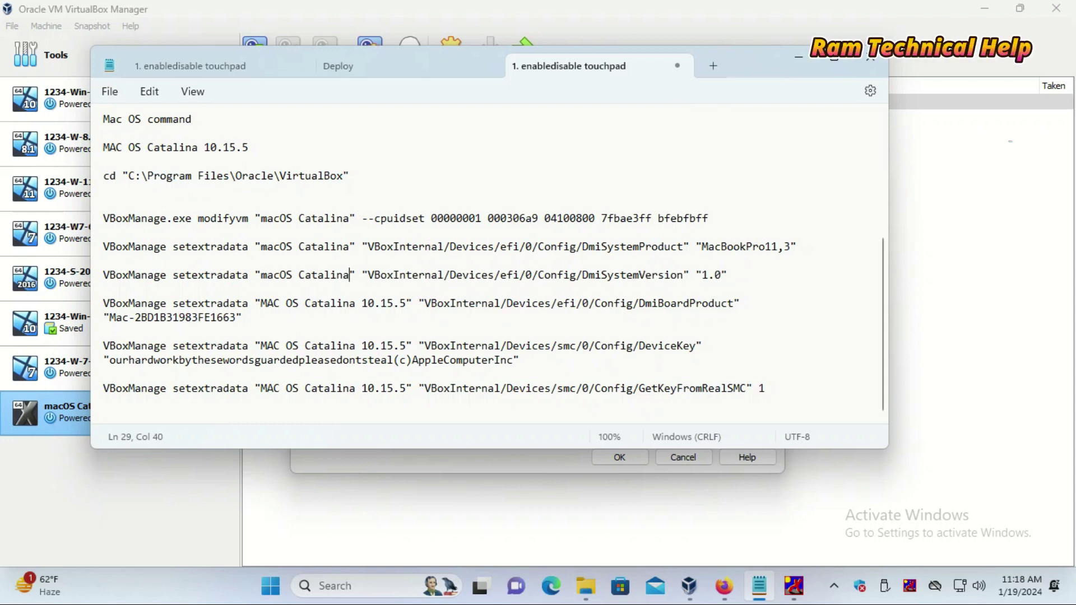
- Paste 'macOS Catalina' on the DmiBoardProduct, DeviceKey and final setextradata lines
left_click_drag(407, 304, 261, 303)
key("ctrl+v")
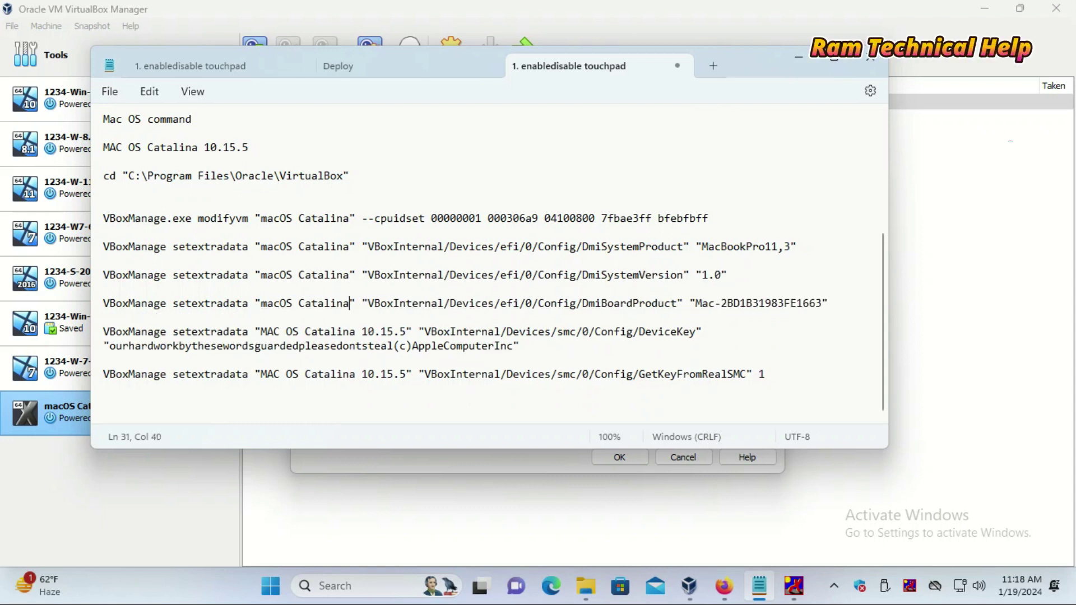
left_click_drag(407, 331, 260, 331)
key("ctrl+v")
left_click_drag(407, 374, 260, 374)
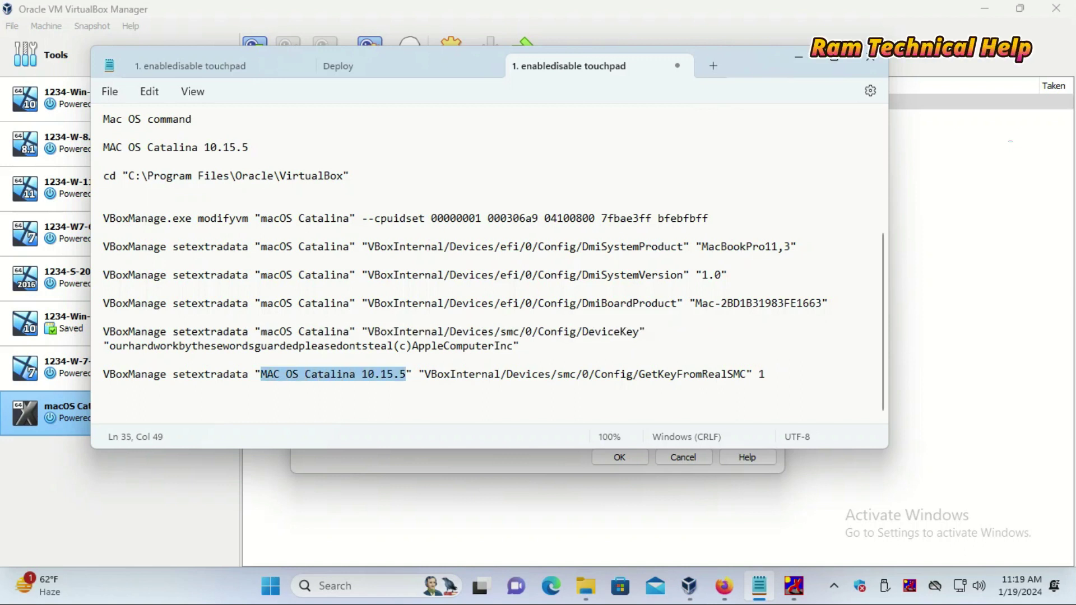
key("ctrl+v")
left_click_drag(708, 373, 104, 176)
left_click(103, 204)
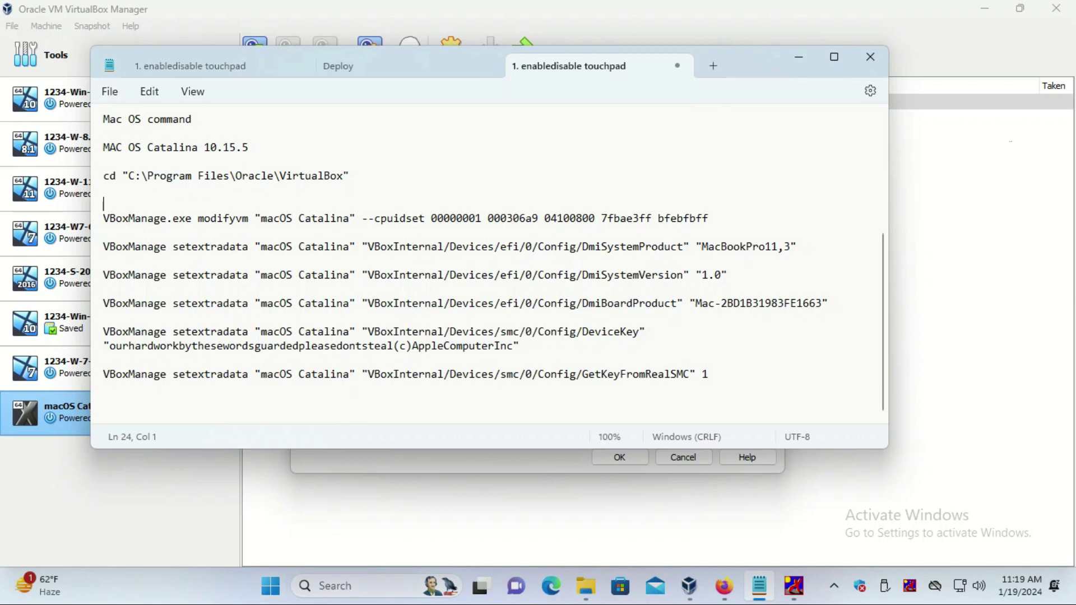
- Search for cmd and launch Command Prompt as administrator
key("super+s")
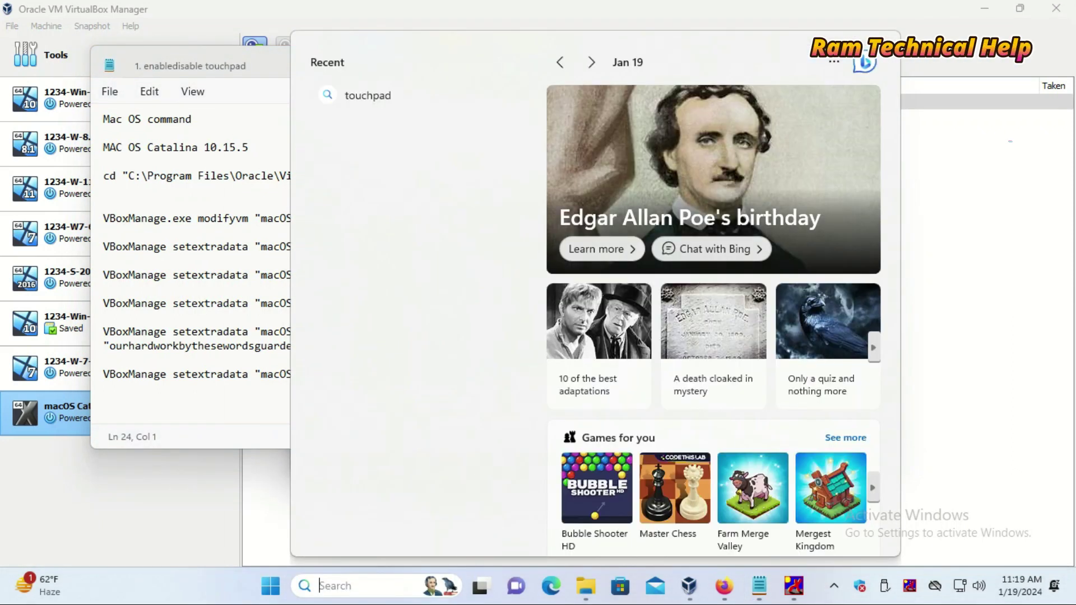
type("c")
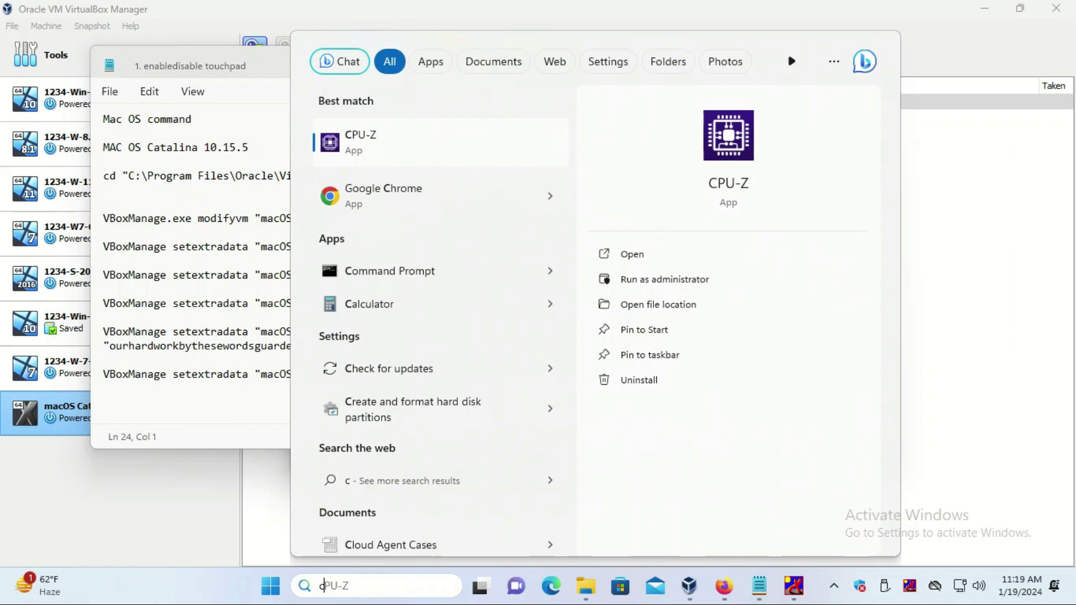
type("md")
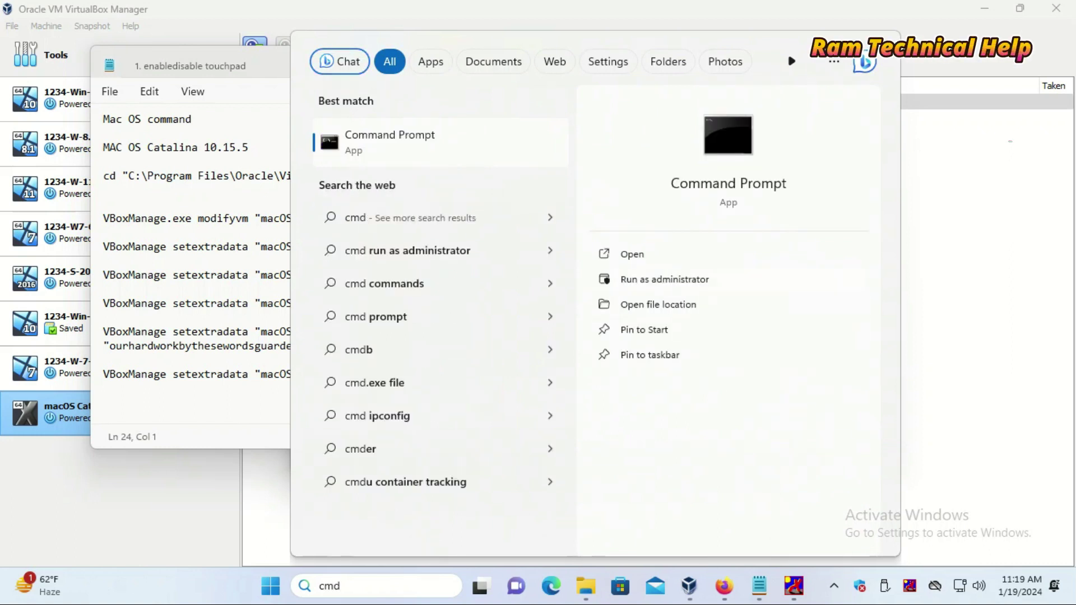
key("ctrl+shift+Return")
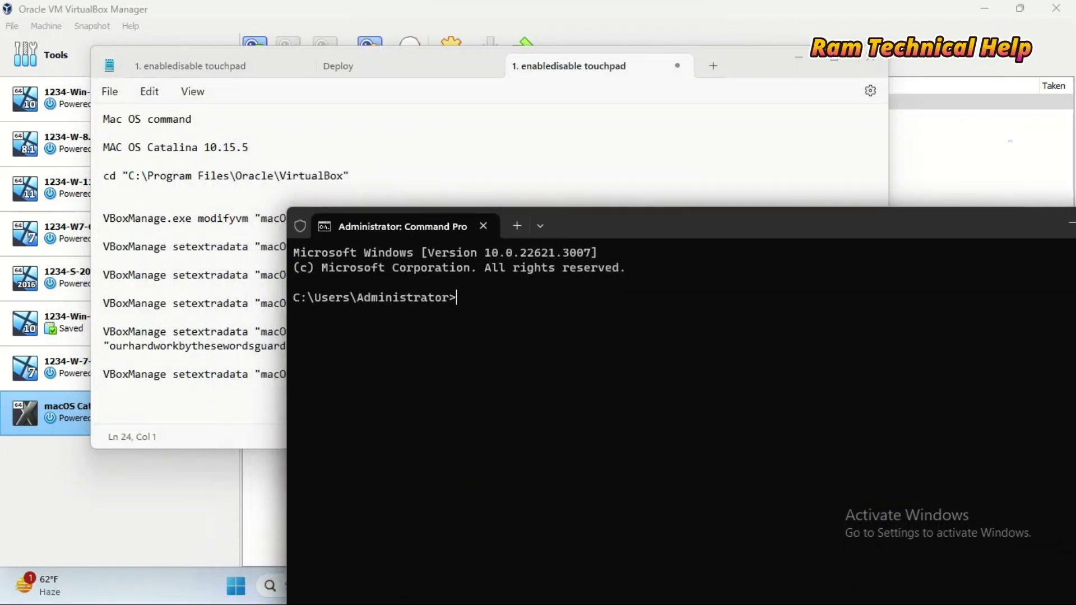
- Run the cd command from the notes to switch Command Prompt into the VirtualBox install folder
left_click_drag(348, 176, 291, 175)
left_click_drag(109, 175, 349, 175)
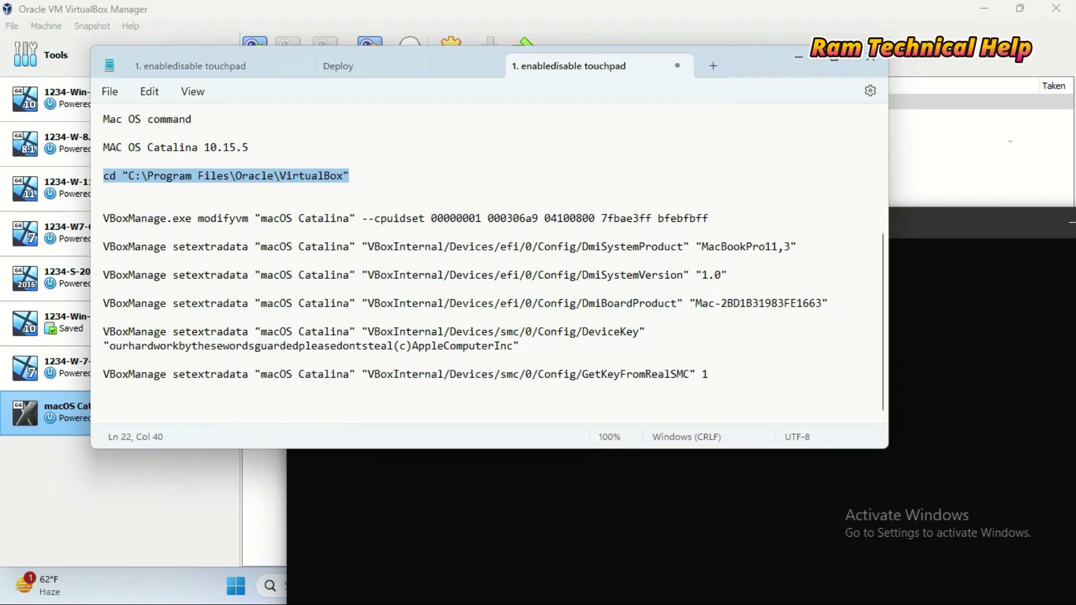
key("alt+Tab")
right_click(253, 175)
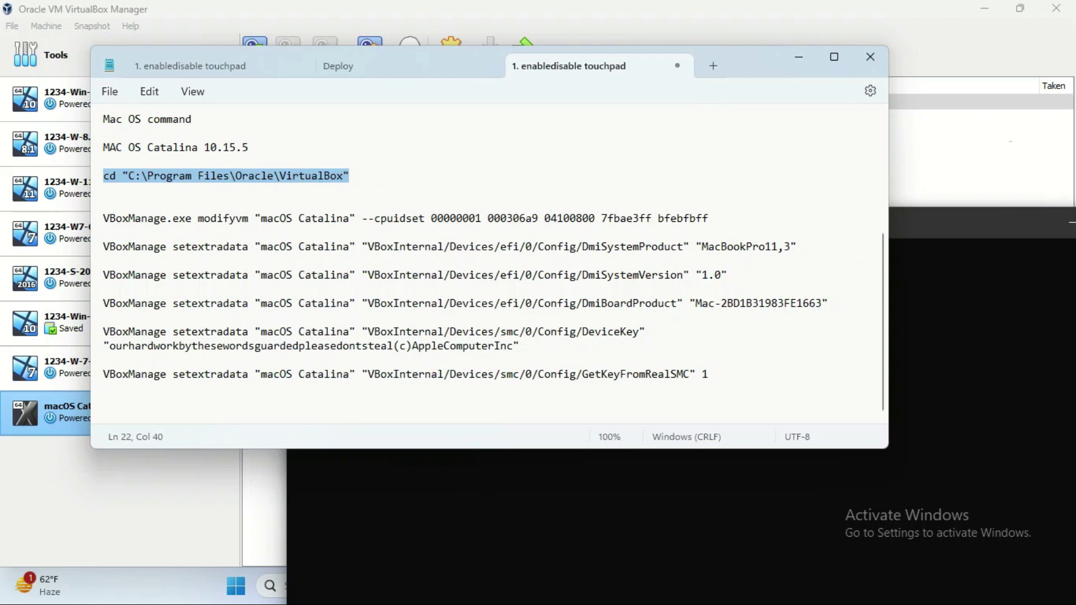
key("alt+Tab")
key("ctrl+v")
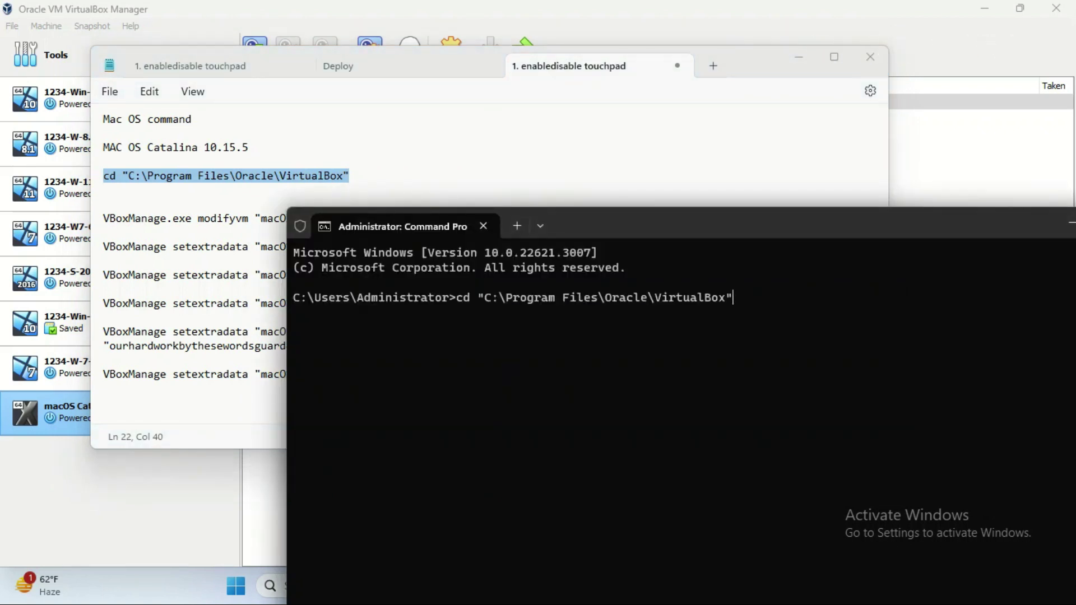
key("Return")
- Run the VBoxManage modifyvm cpuidset command for the macOS Catalina VM
left_click(174, 218)
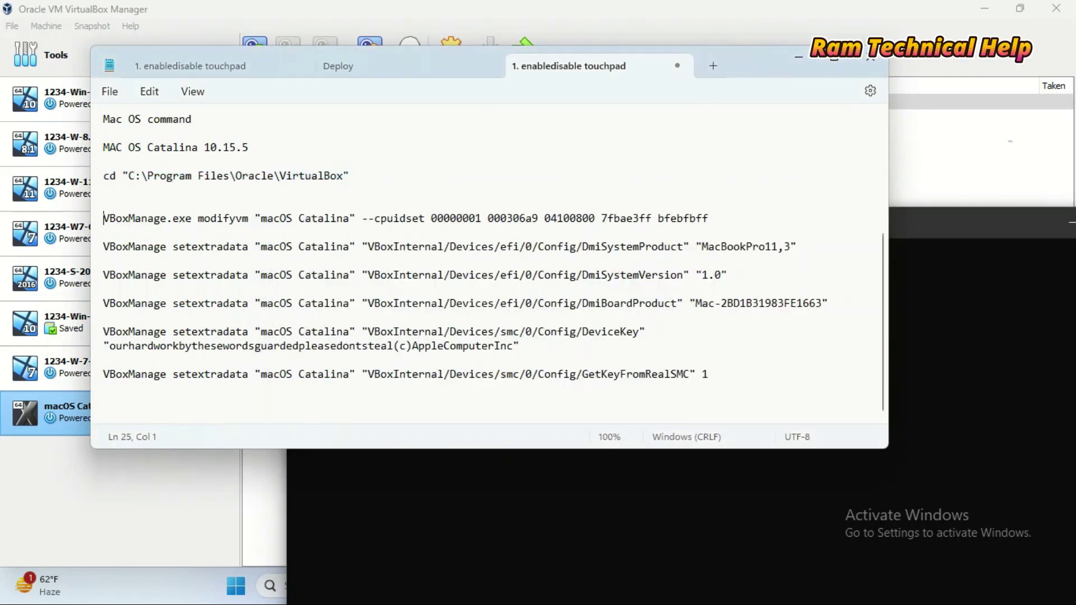
key("shift+End")
right_click(504, 213)
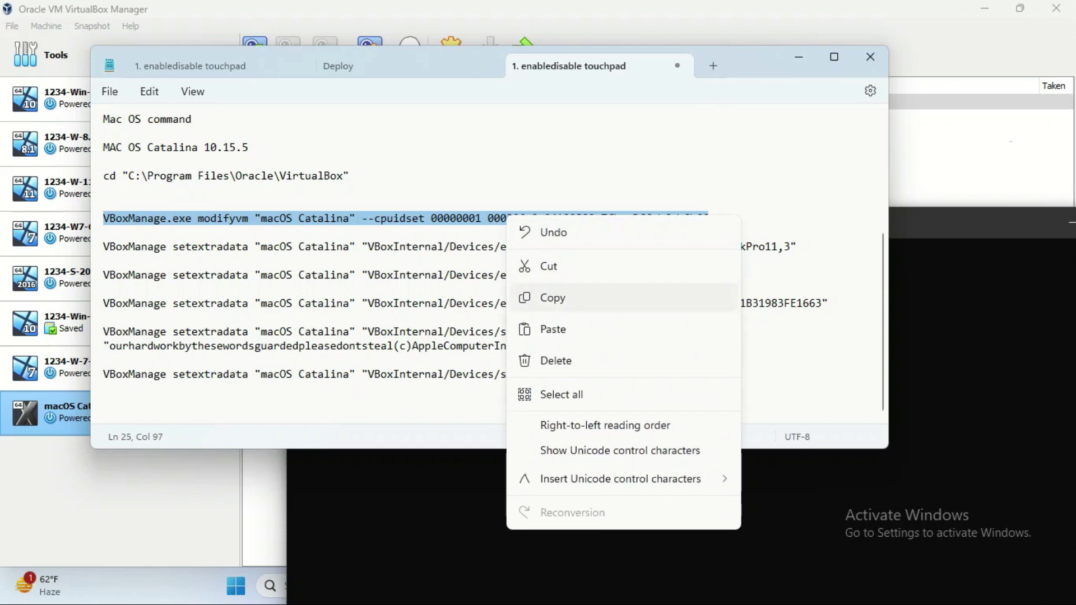
left_click(548, 298)
key("alt+Tab")
key("ctrl+v")
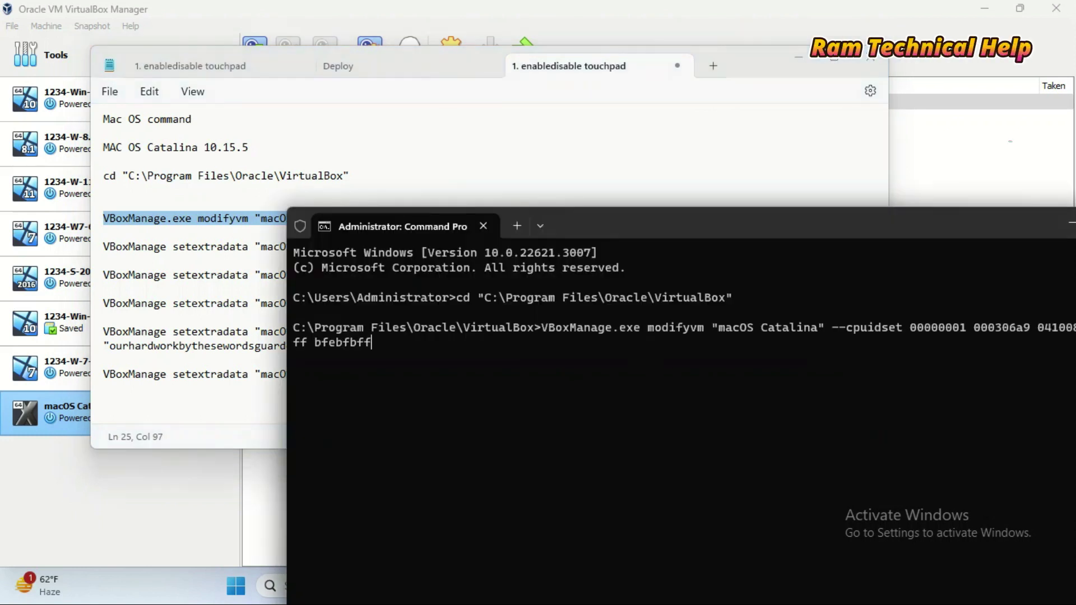
key("Return")
- Run the VBoxManage setextradata DmiSystemProduct command
key("alt+Tab")
key("Down")
key("Down")
key("Home")
key("shift+Down")
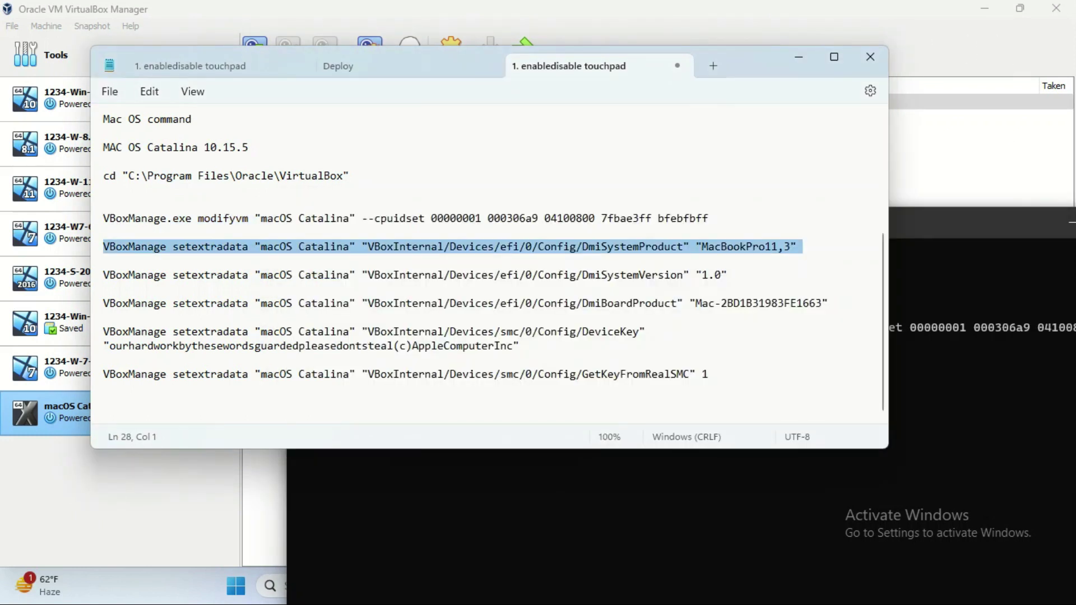
key("ctrl+c")
key("alt+Tab")
key("ctrl+v")
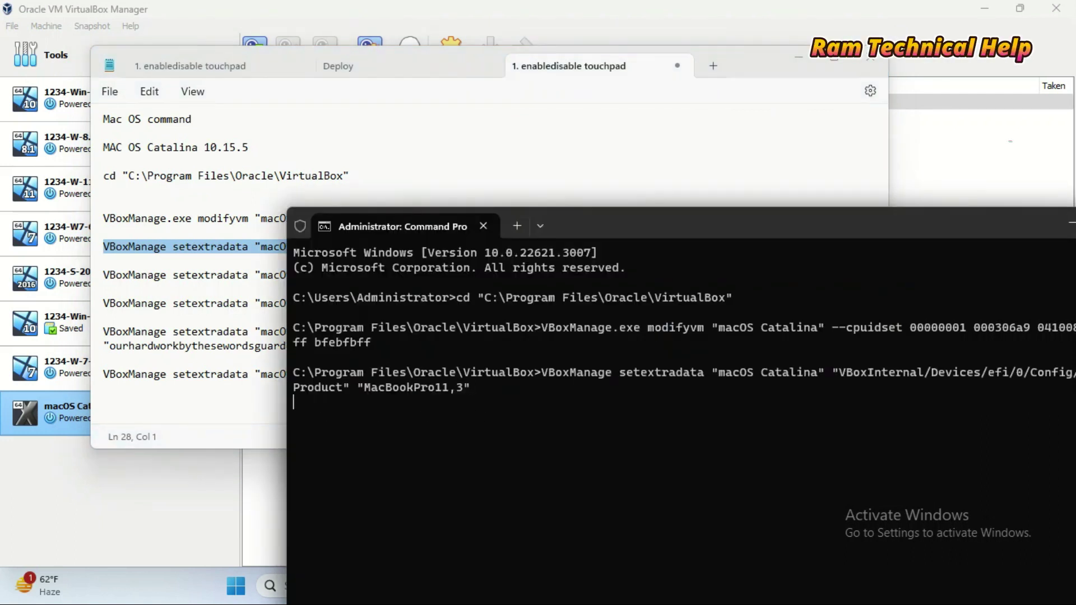
key("Return")
- Run the VBoxManage setextradata DmiSystemVersion command
key("alt+Tab")
key("Down")
key("shift+End")
key("ctrl+c")
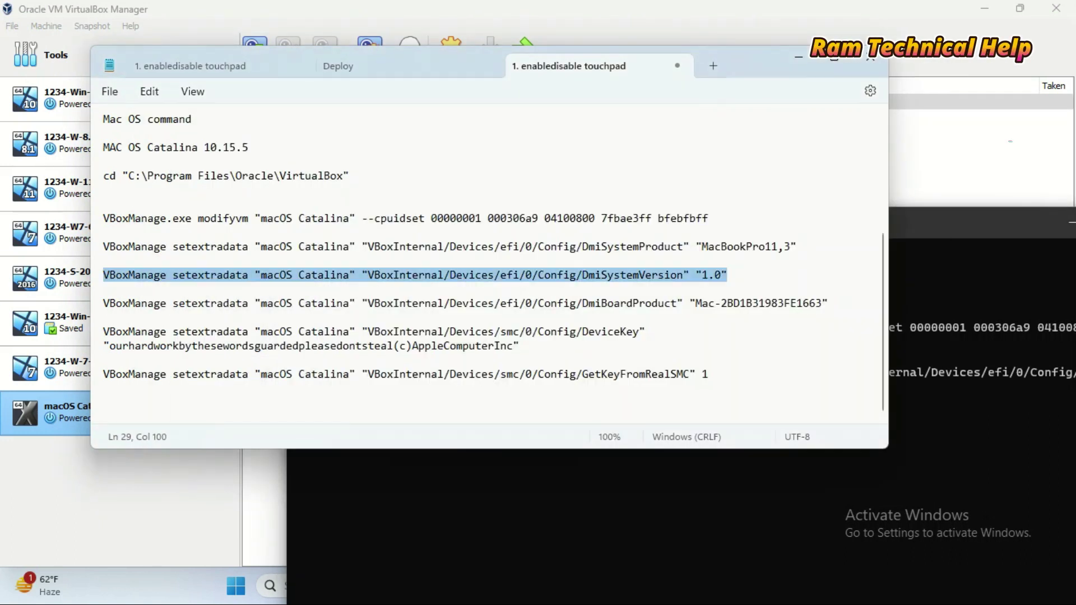
key("alt+Tab")
key("ctrl+v")
key("Return")
- Run the VBoxManage setextradata DmiBoardProduct command
left_click(186, 331)
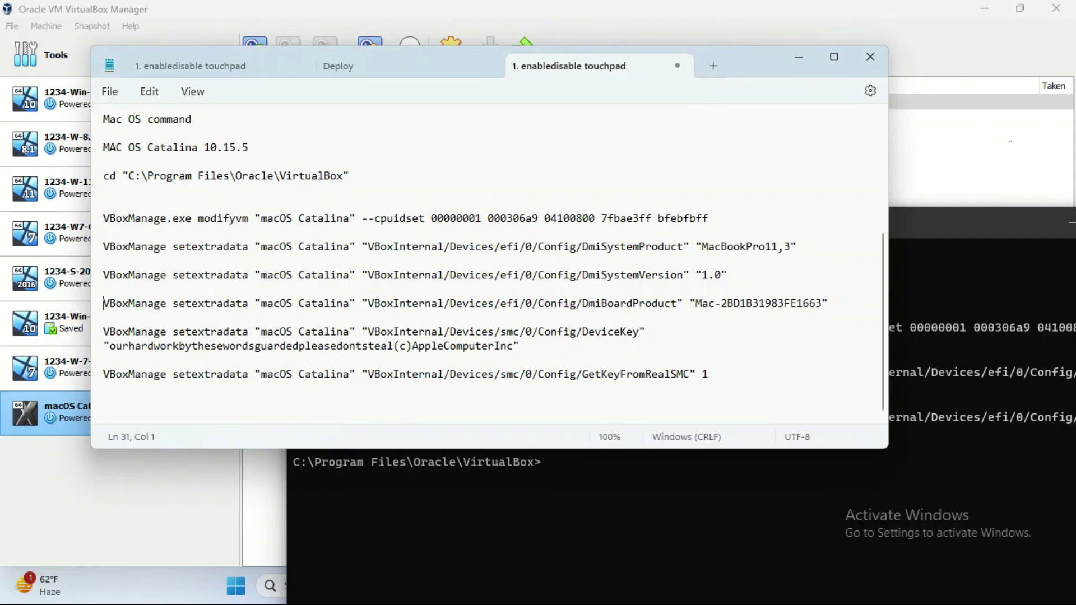
key("shift+End")
key("ctrl+c")
key("alt+Tab")
key("ctrl+v")
key("Return")
- Run the VBoxManage setextradata DeviceKey command
key("alt+Tab")
key("Down")
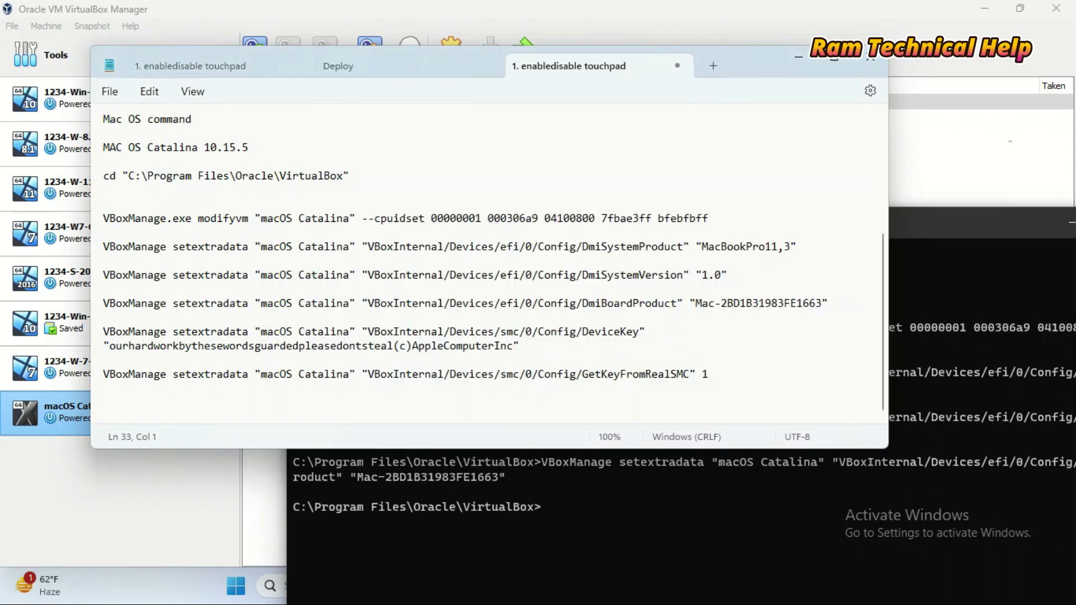
key("shift+End")
key("ctrl+c")
key("alt+Tab")
key("ctrl+v")
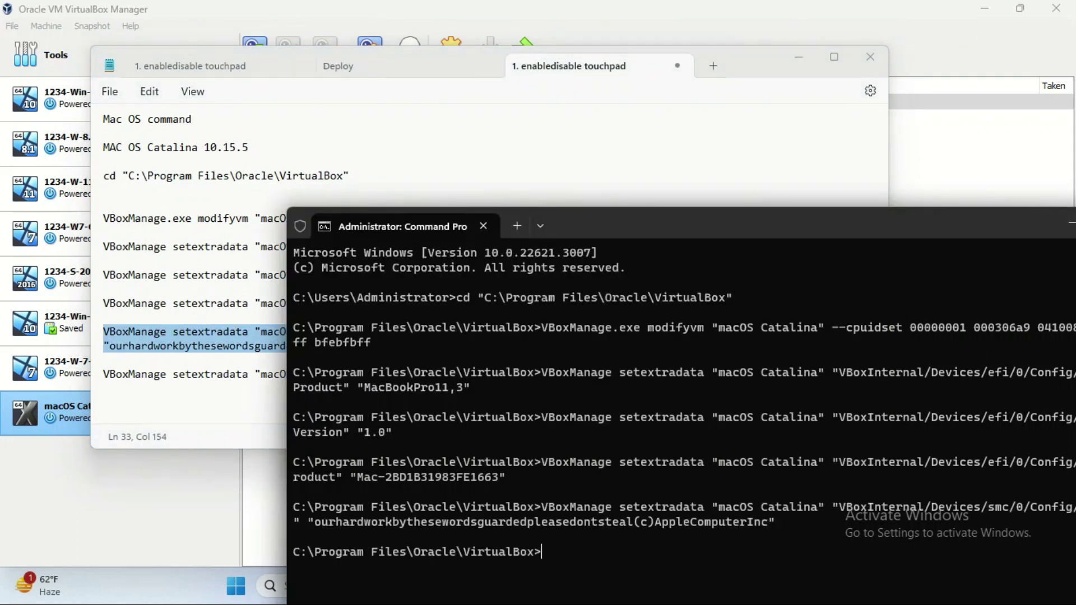
key("Return")
- Run the VBoxManage setextradata GetKeyFromRealSMC command
key("alt+Tab")
key("Down")
key("Down")
key("shift+End")
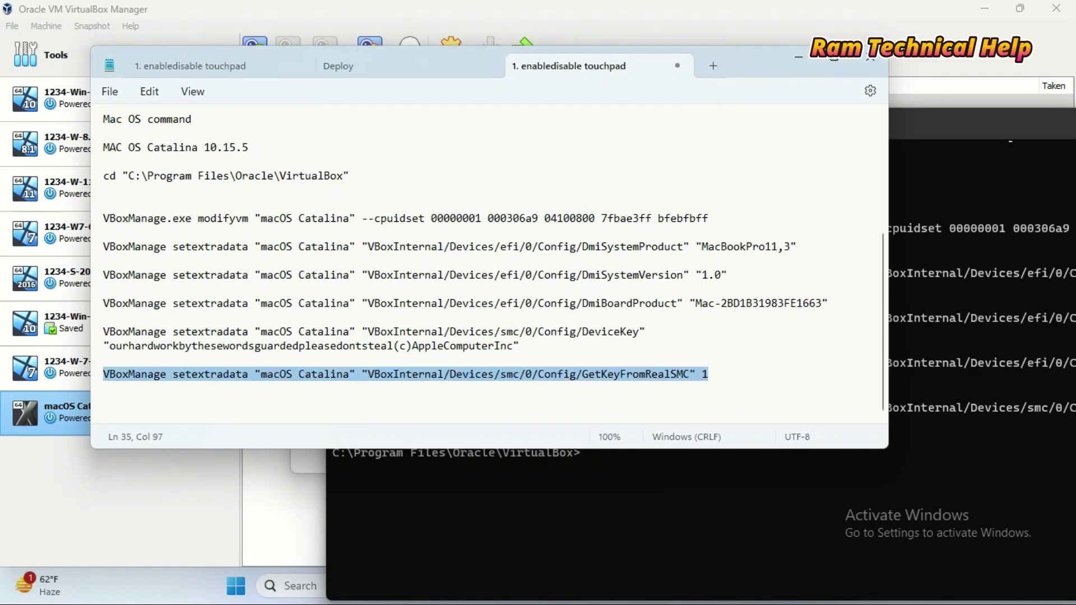
key("ctrl+c")
key("alt+Tab")
key("ctrl+v")
key("Return")
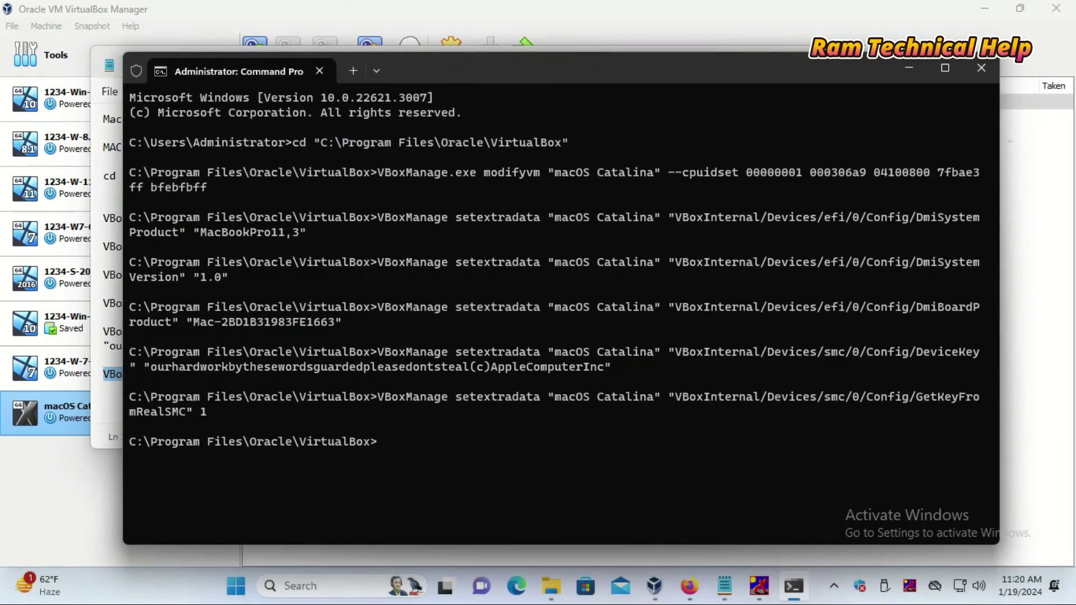
- Exit Command Prompt and confirm the VM settings with OK
type("exi")
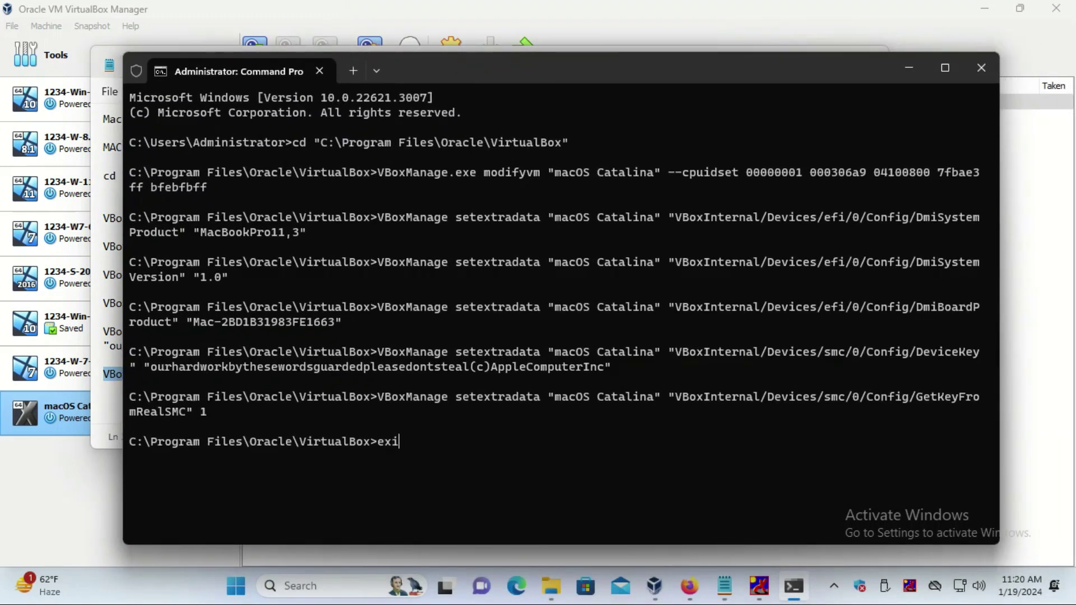
type("t")
key("Return")
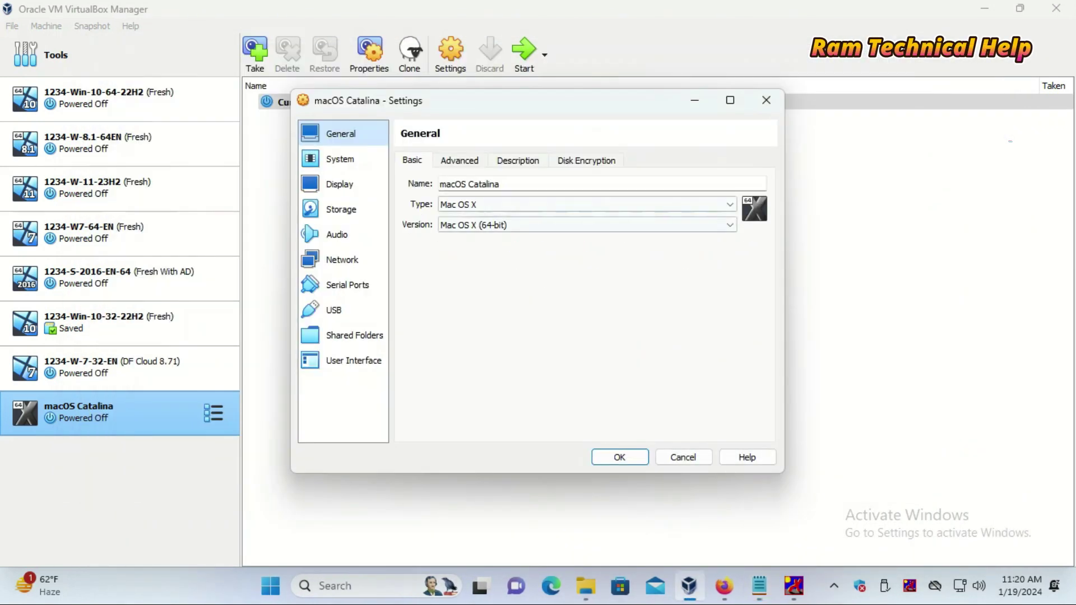
key("Return")
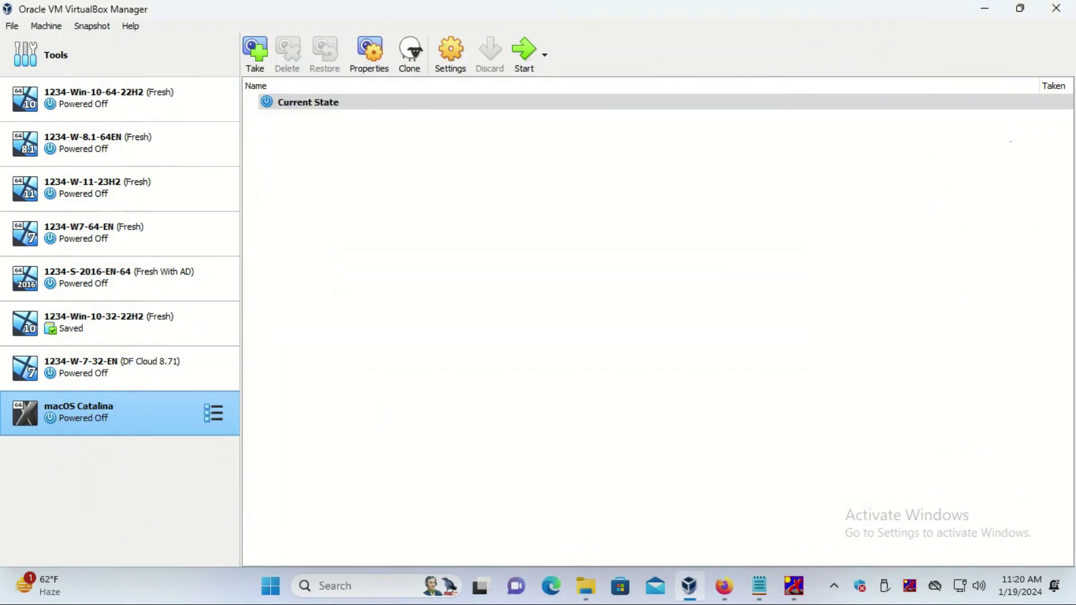
- Start the macOS Catalina VM from the VirtualBox Manager toolbar
left_click(524, 53)
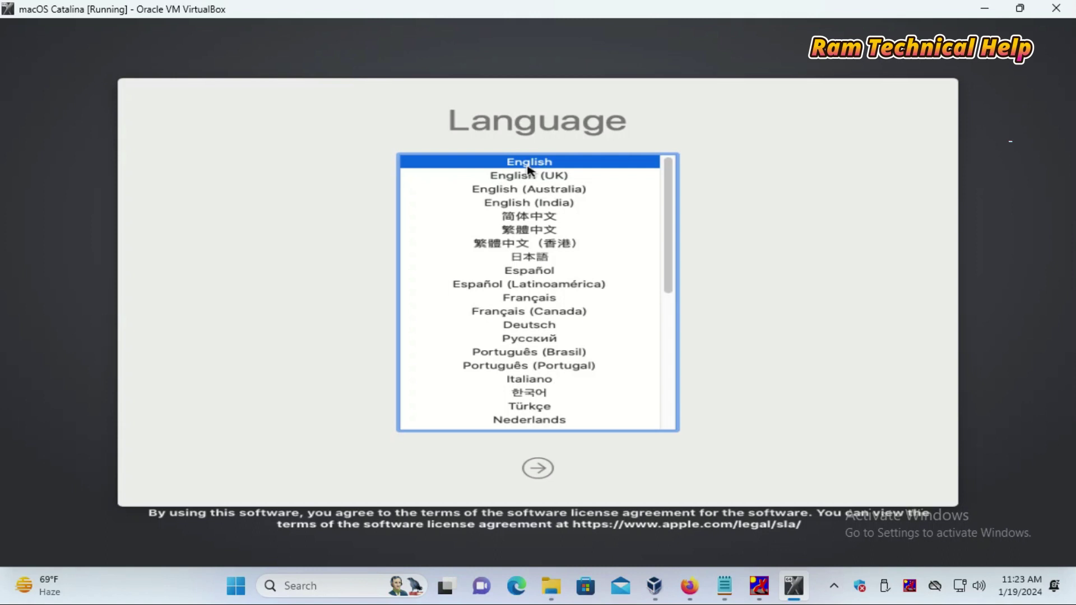
- Continue with English as the installer language and launch Disk Utility from macOS Utilities
left_click(548, 471)
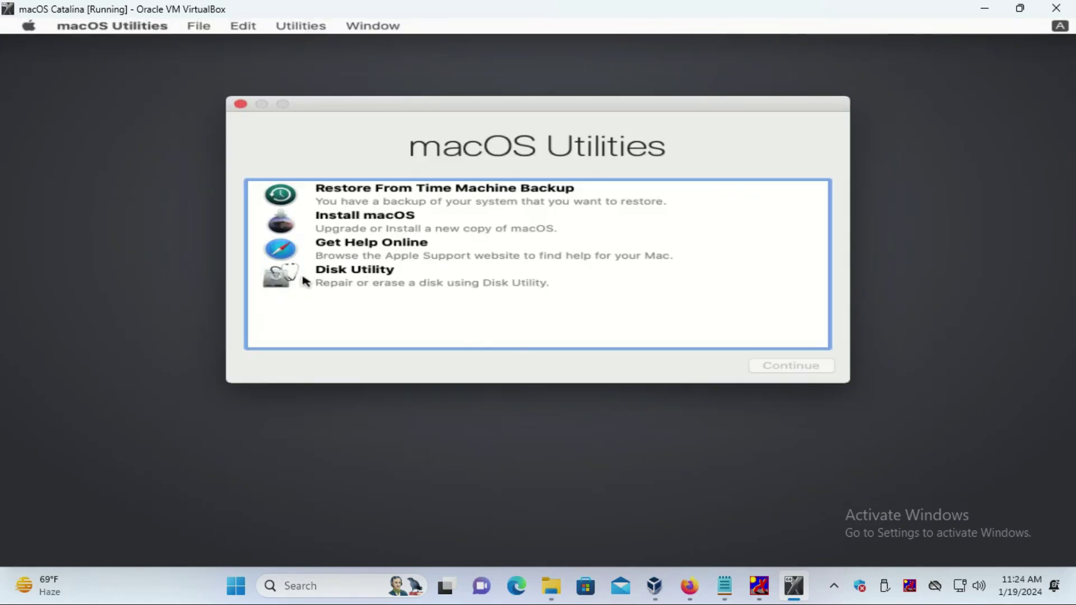
left_click(348, 276)
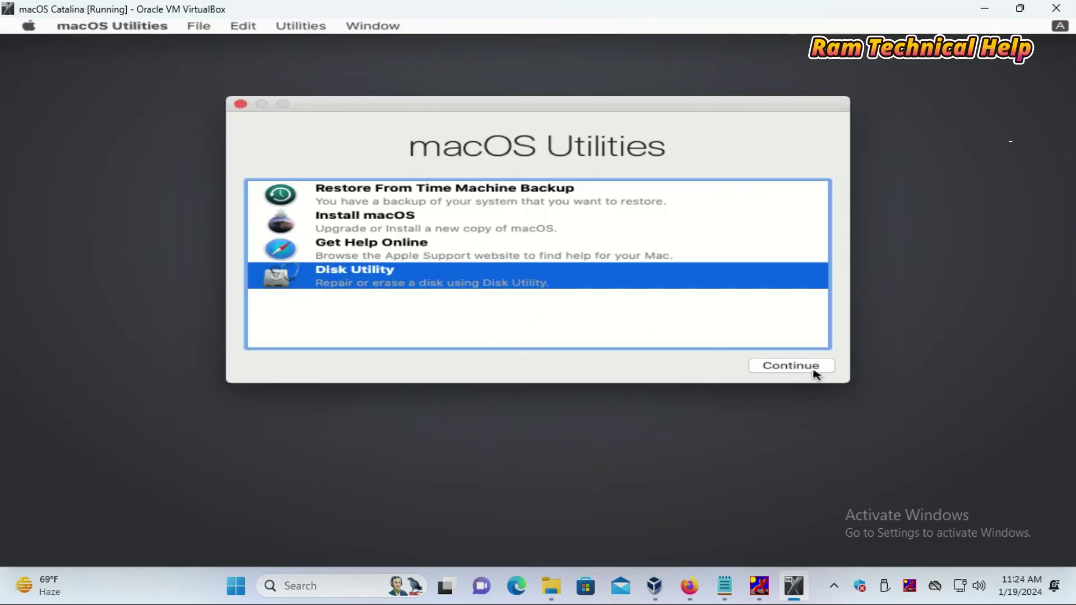
left_click(802, 368)
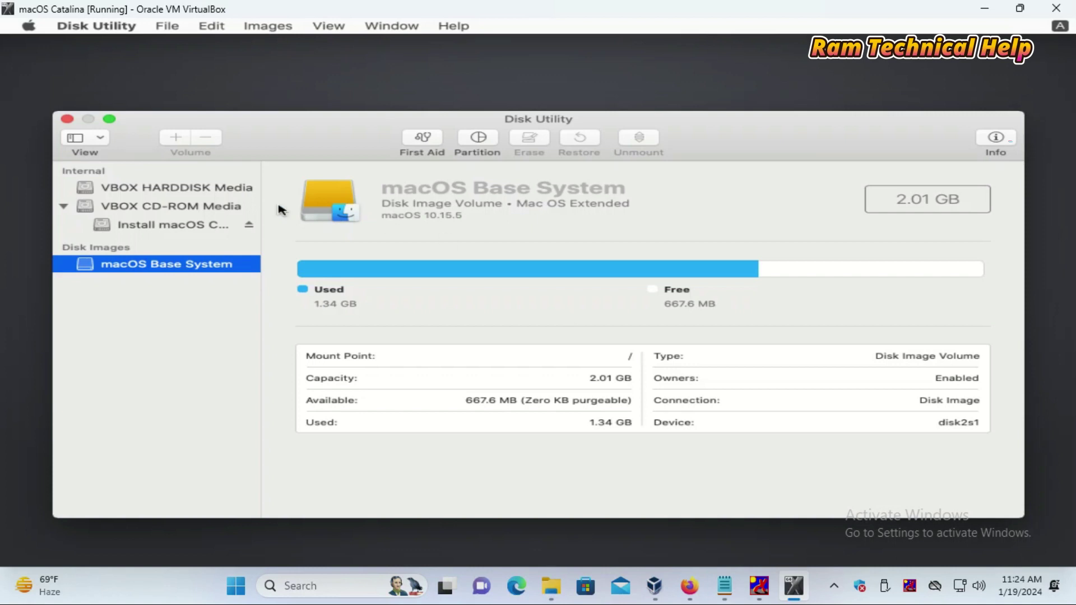
- Erase the VBOX HARDDISK Media as 'MacOS Catalina', Mac OS Extended (Journaled), GUID Partition Map
left_click(201, 189)
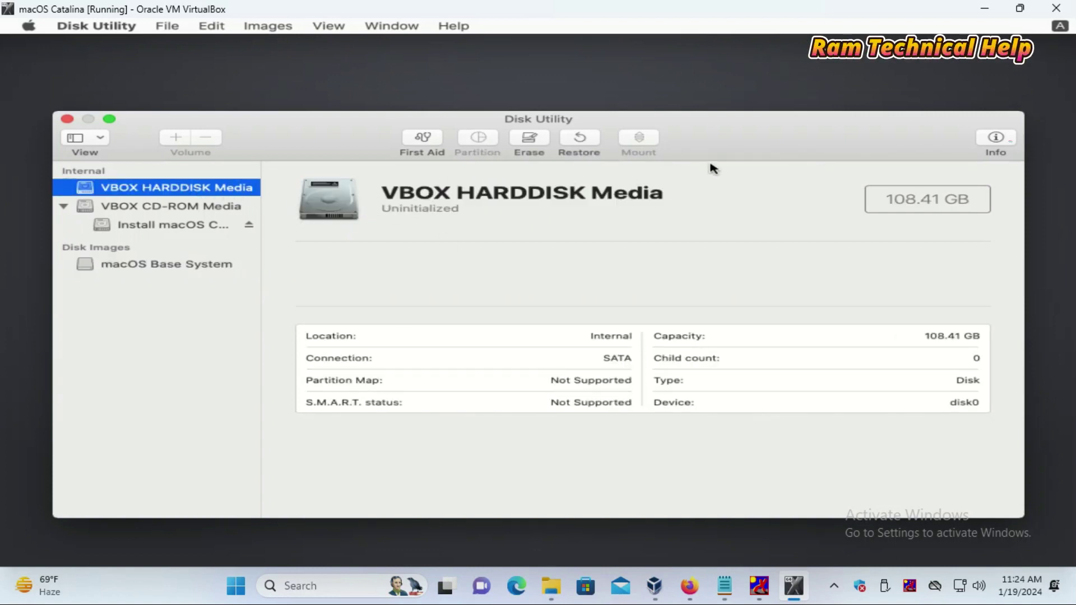
left_click(528, 141)
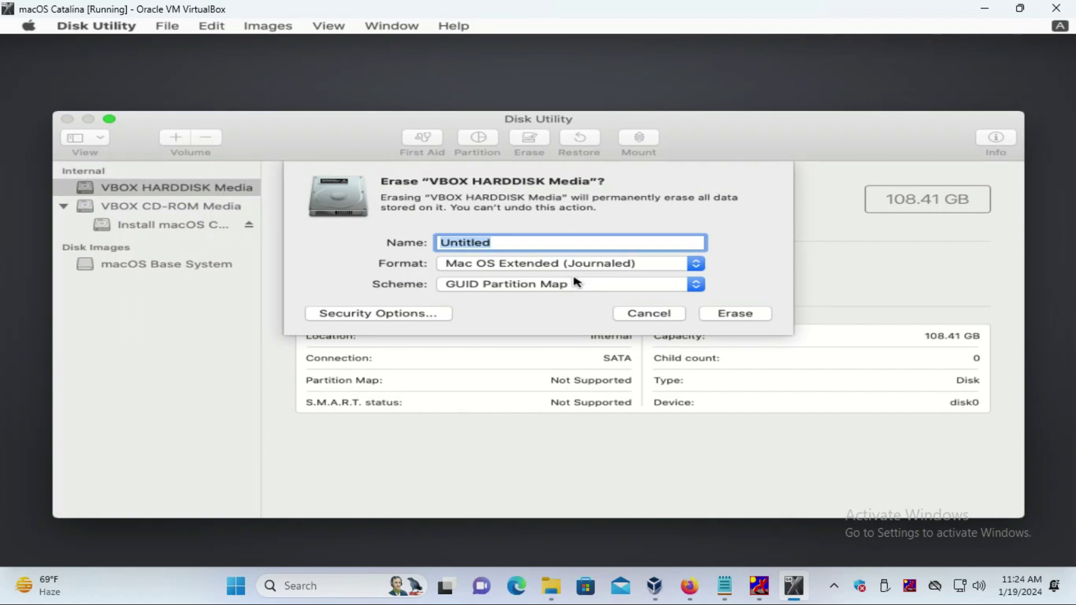
key("alt+Tab")
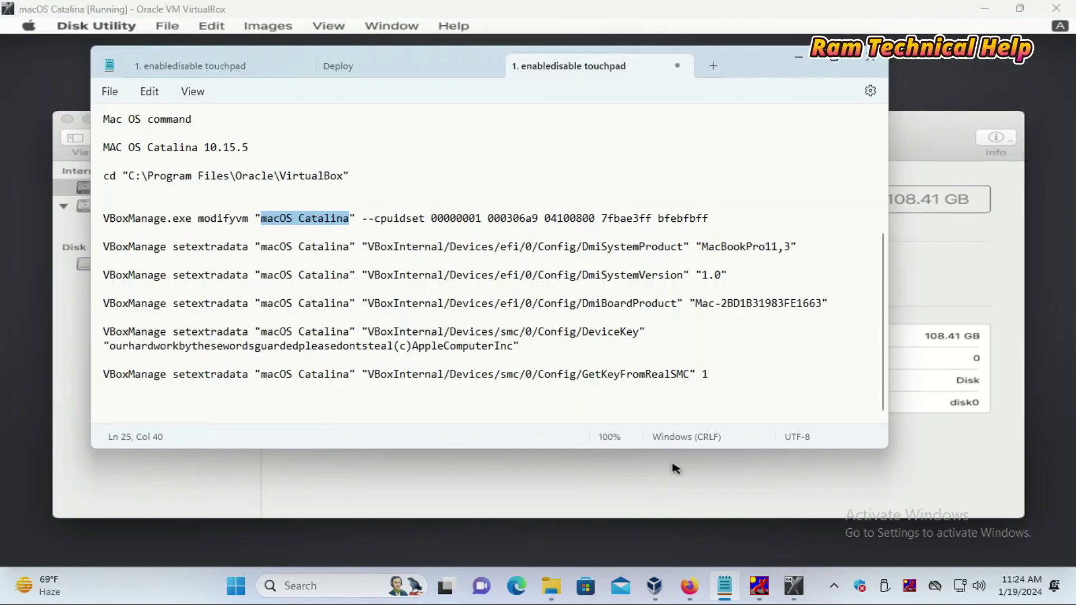
key("alt+Tab")
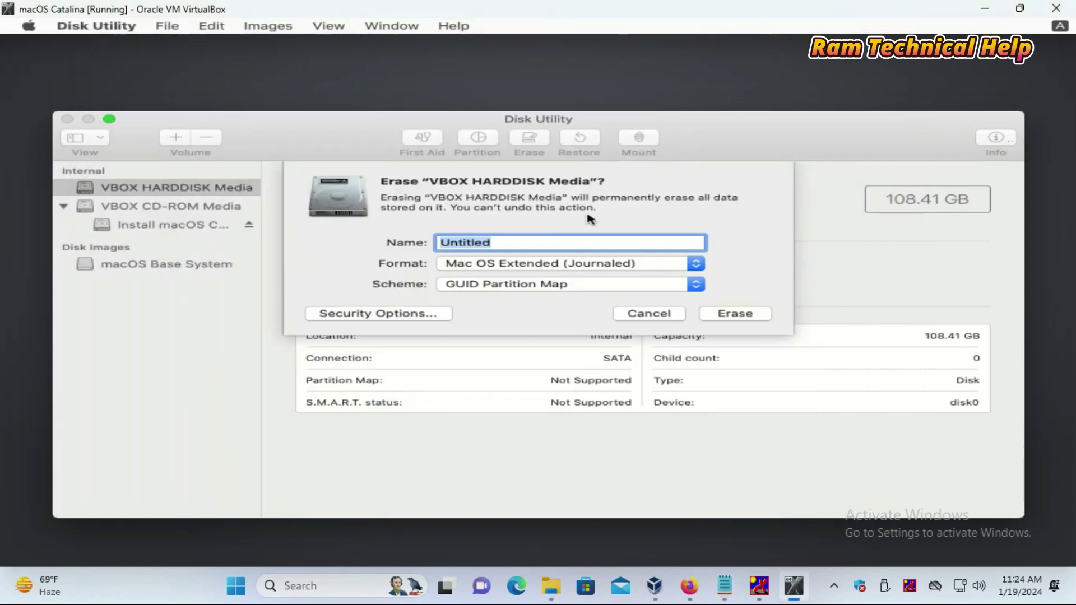
type("MacOs")
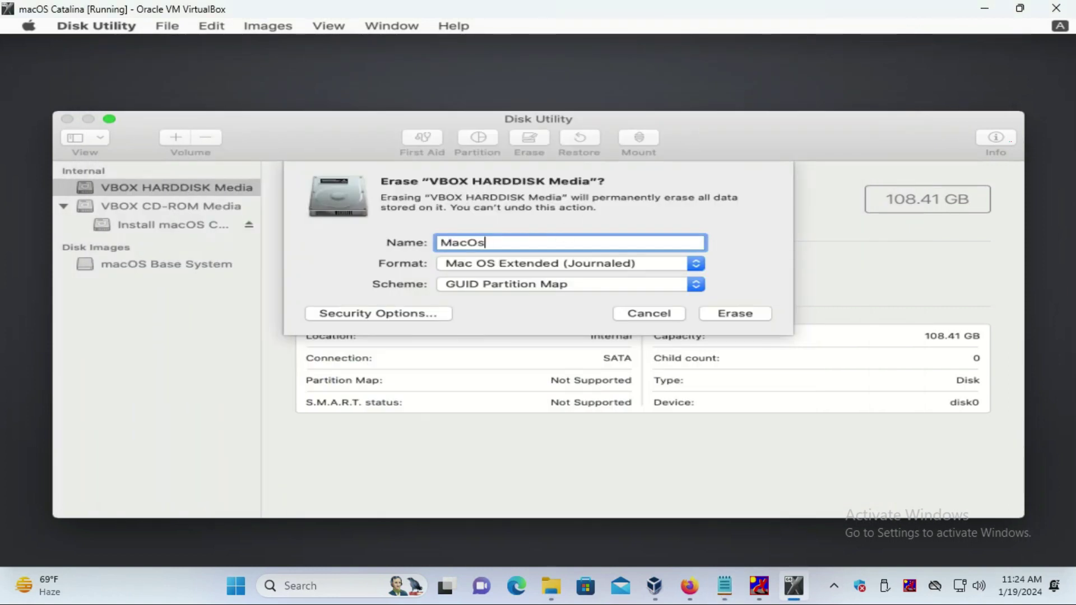
key("BackSpace")
type("S Catalina")
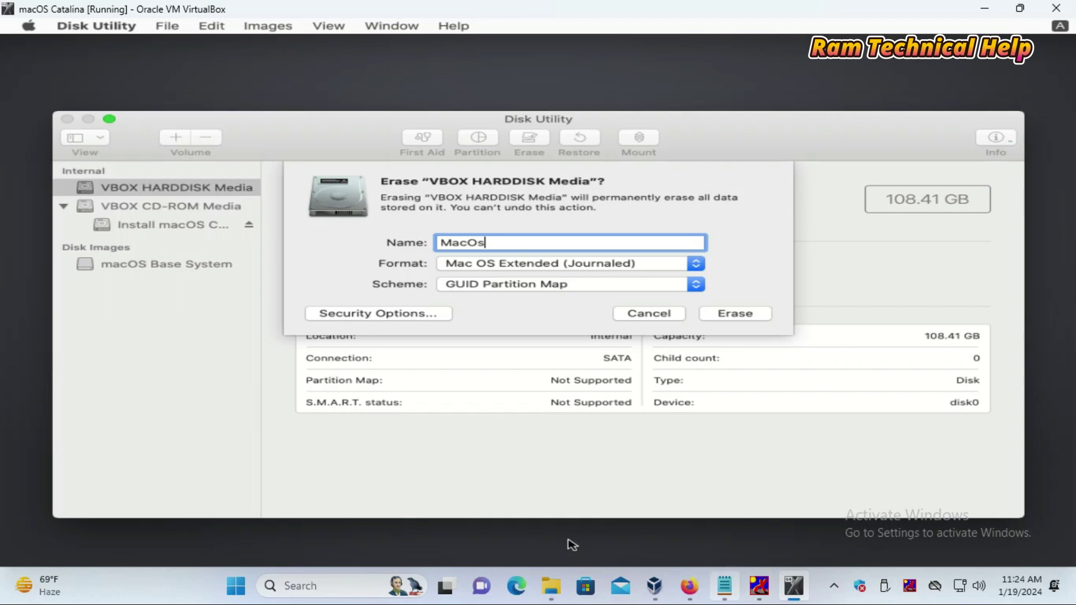
left_click(733, 315)
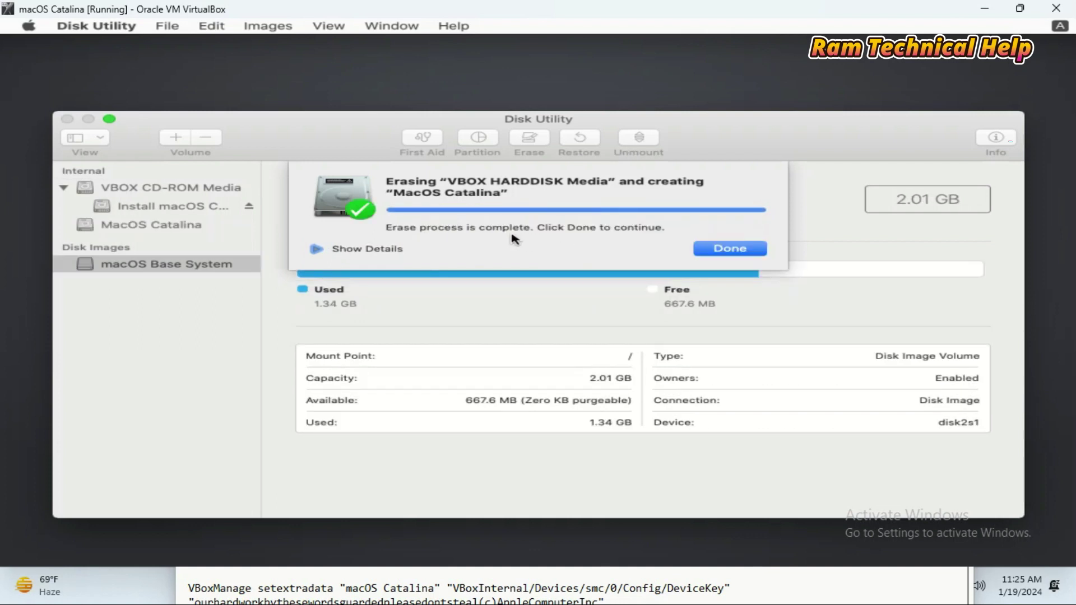
- Dismiss the erase summary, quit Disk Utility, and launch Install macOS from Utilities
left_click(731, 248)
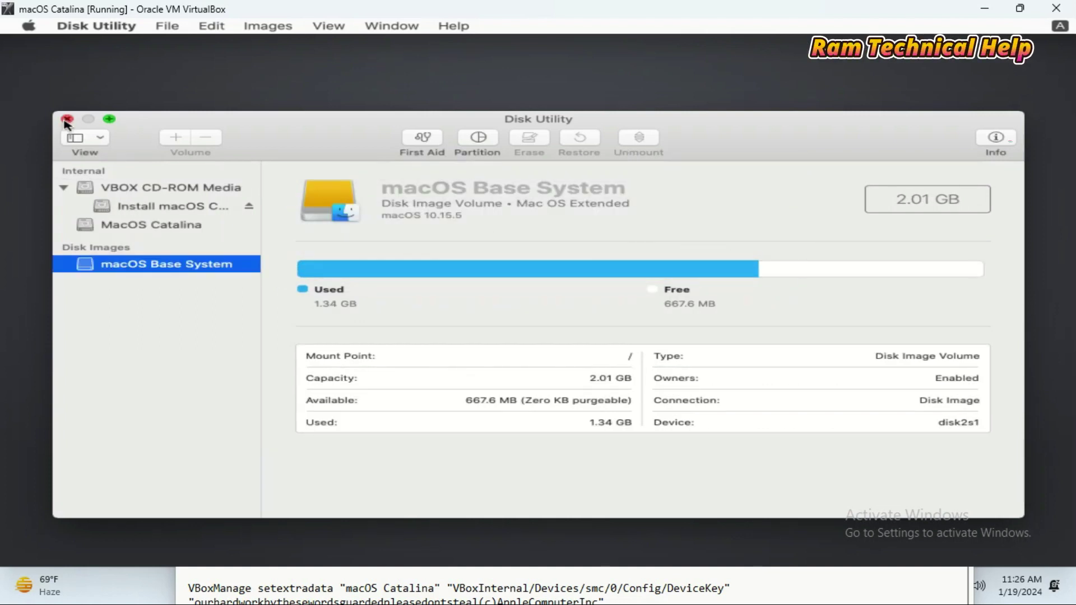
left_click(67, 119)
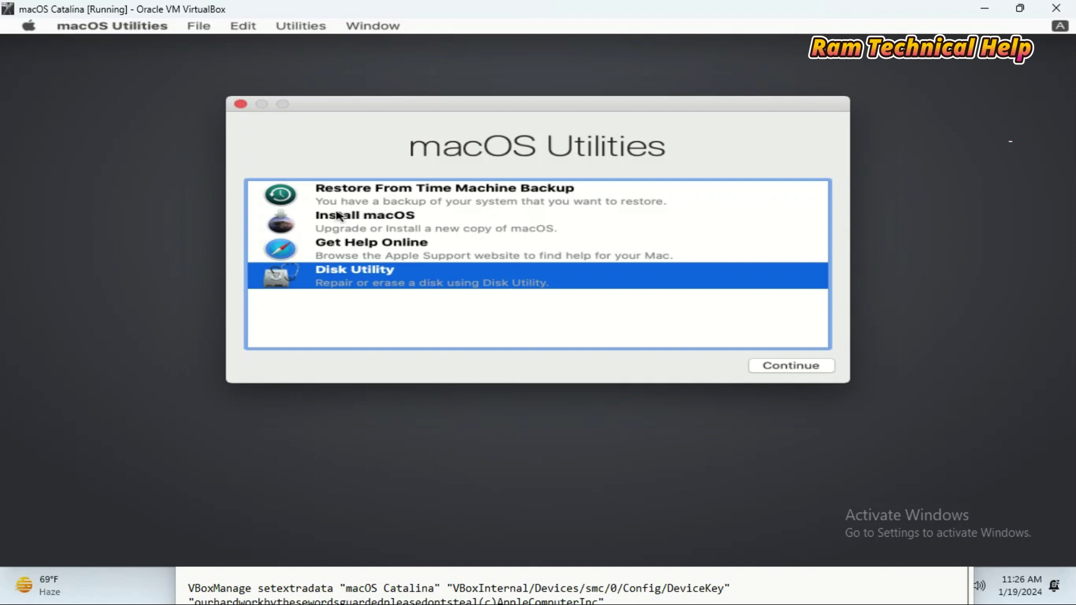
left_click(392, 224)
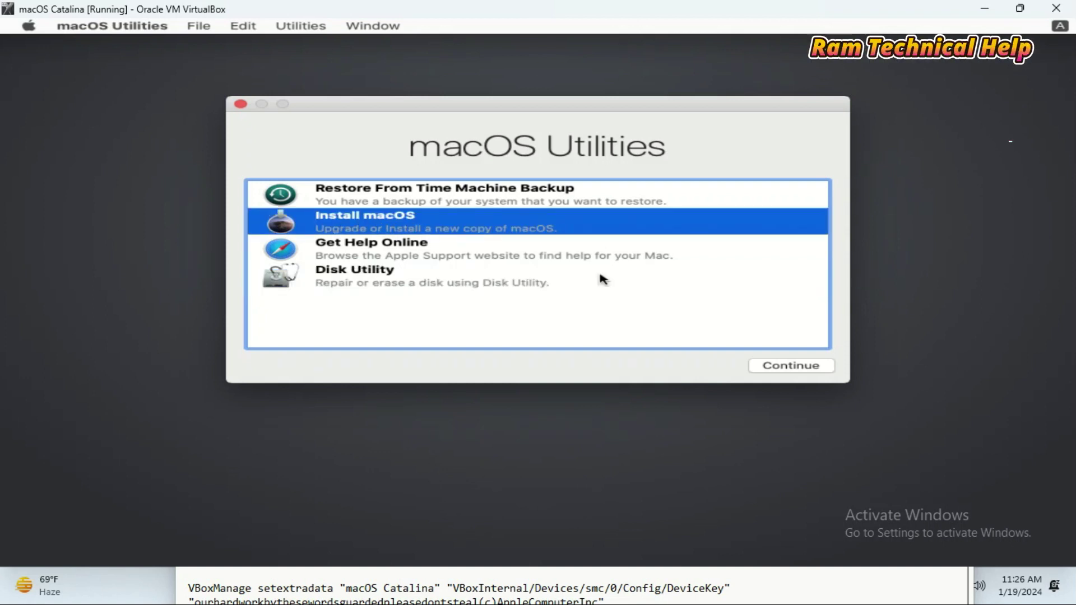
left_click(784, 366)
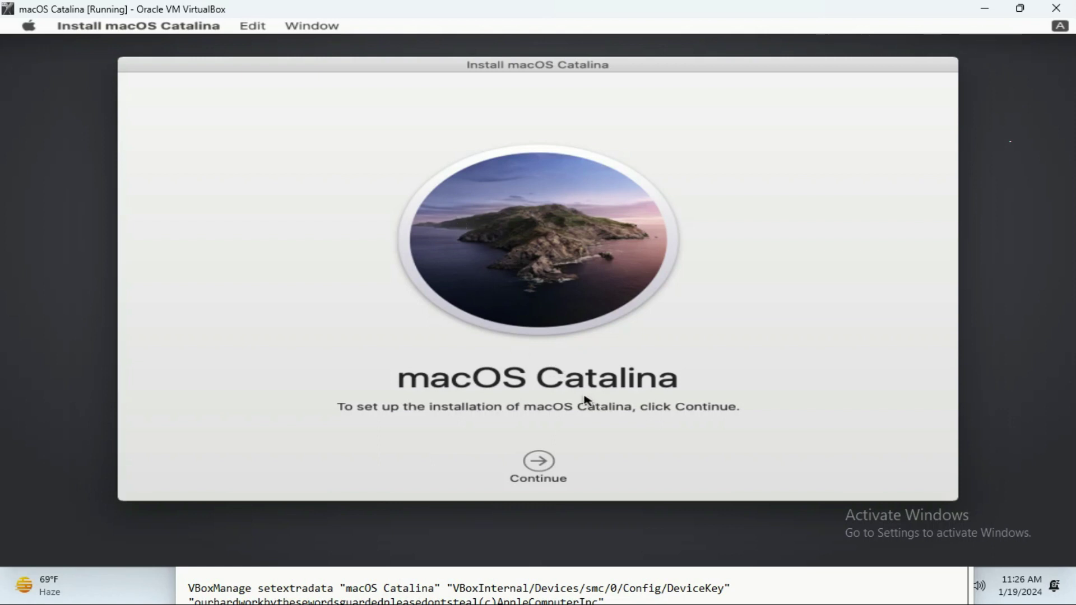
- Agree to the Catalina licence and install macOS onto the MacOS Catalina disk
left_click(539, 471)
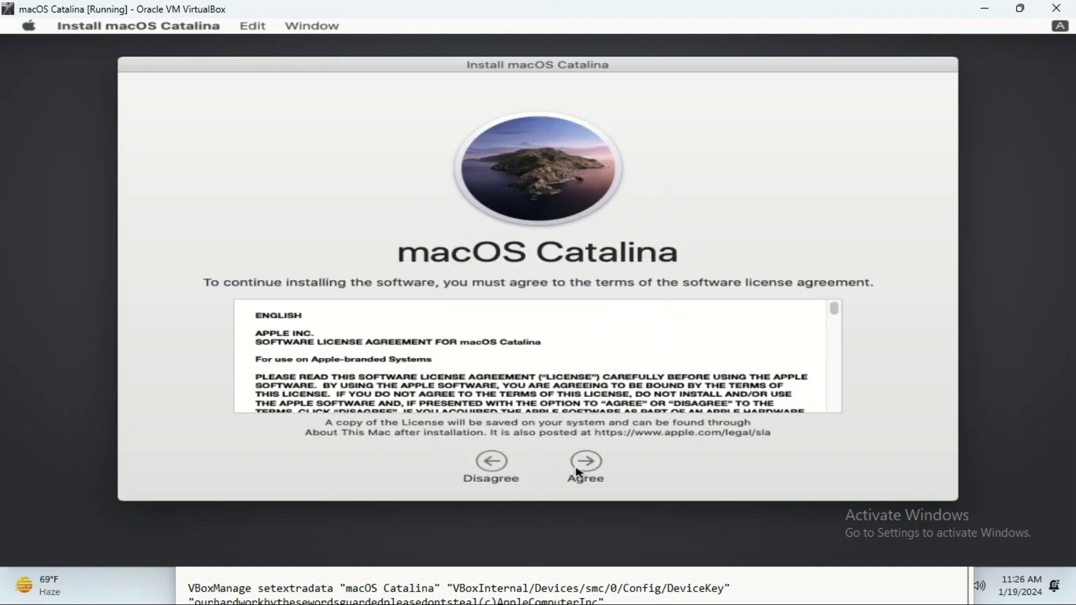
left_click(586, 463)
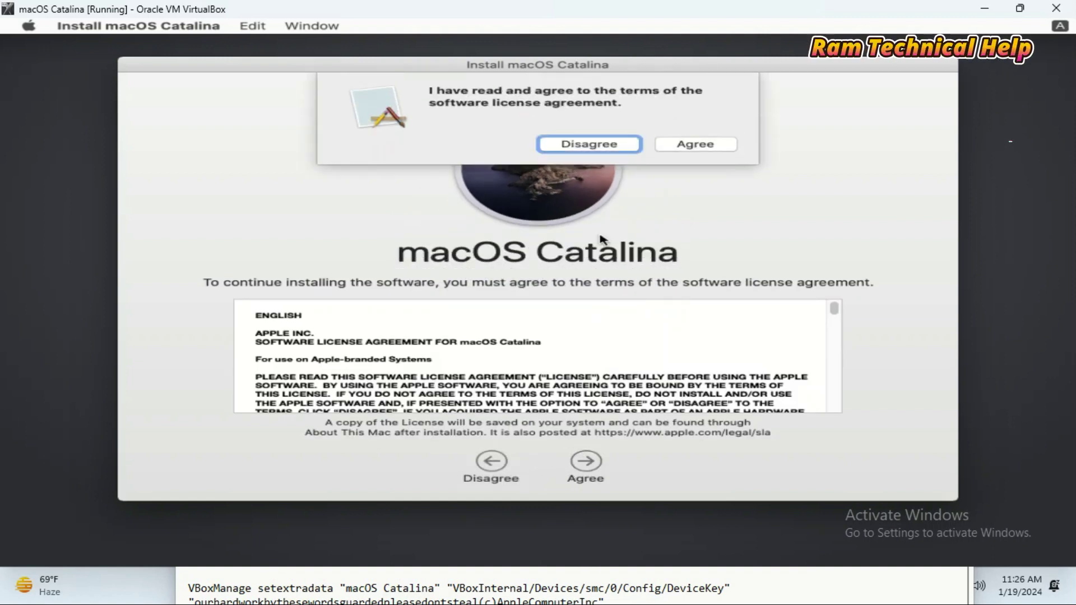
left_click(696, 145)
left_click(537, 352)
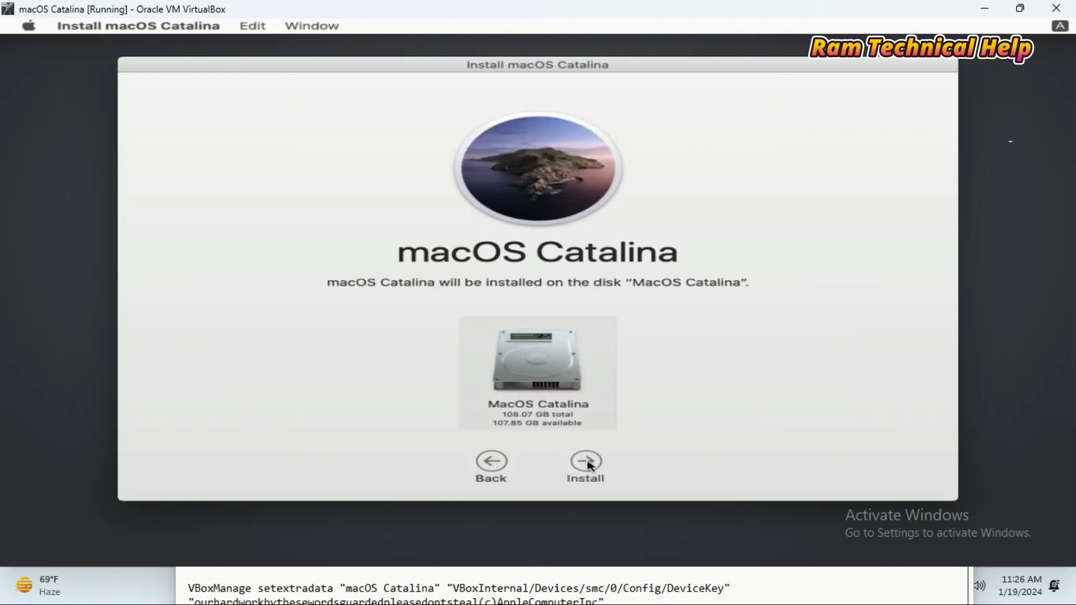
left_click(587, 462)
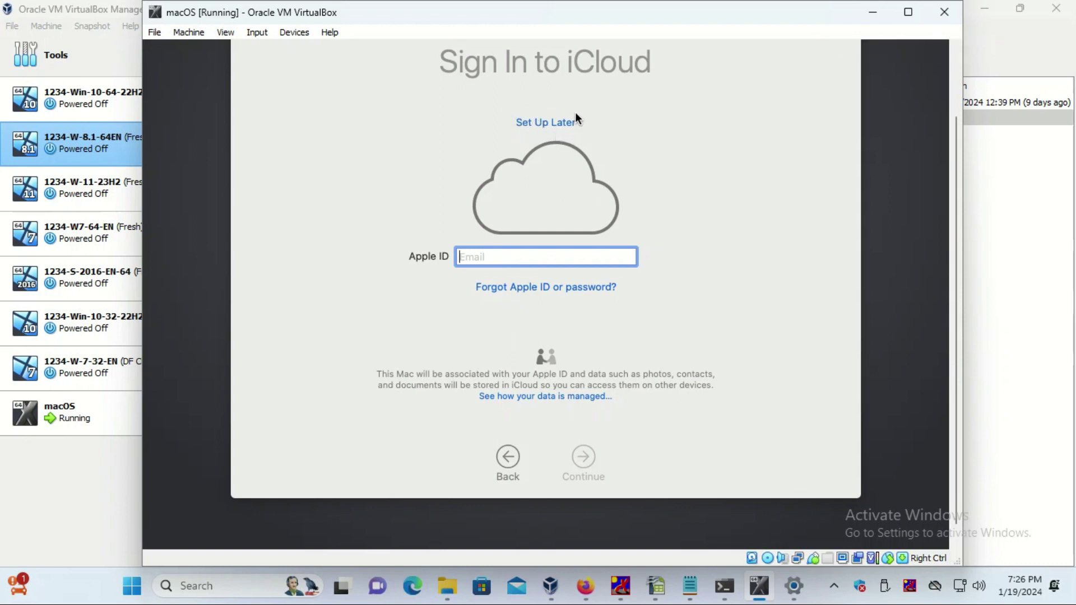
- Skip Apple ID sign-in and agree to the macOS Terms and Conditions
left_click(541, 126)
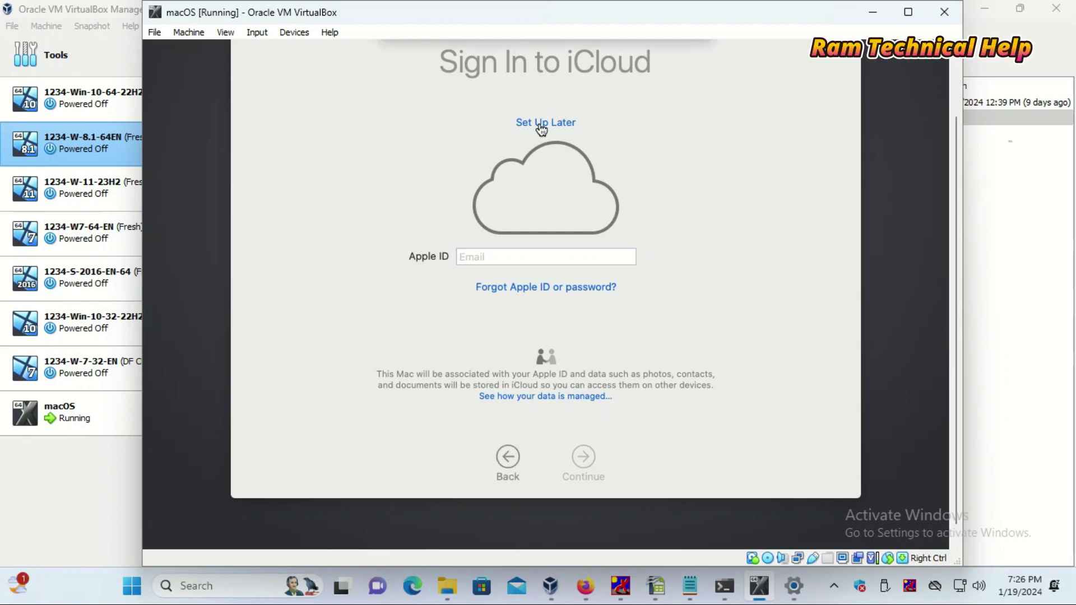
left_click(664, 109)
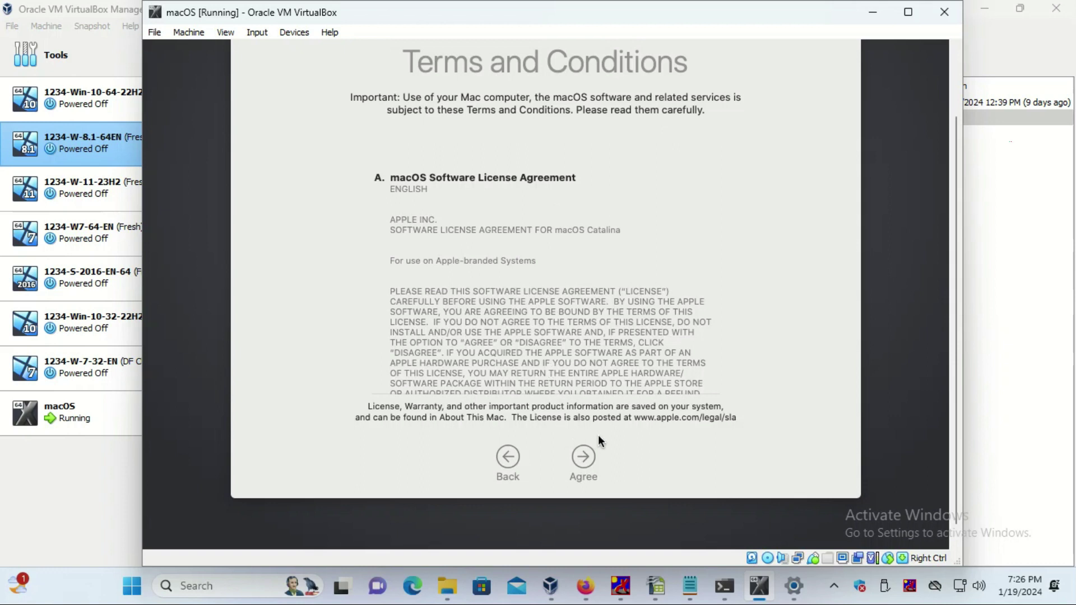
left_click(584, 460)
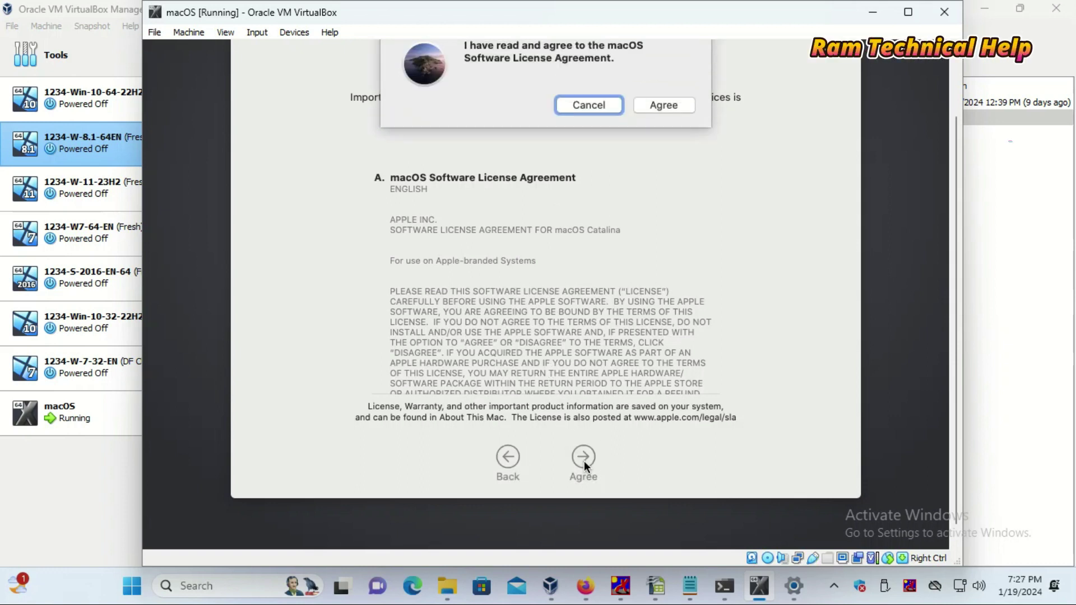
left_click(675, 107)
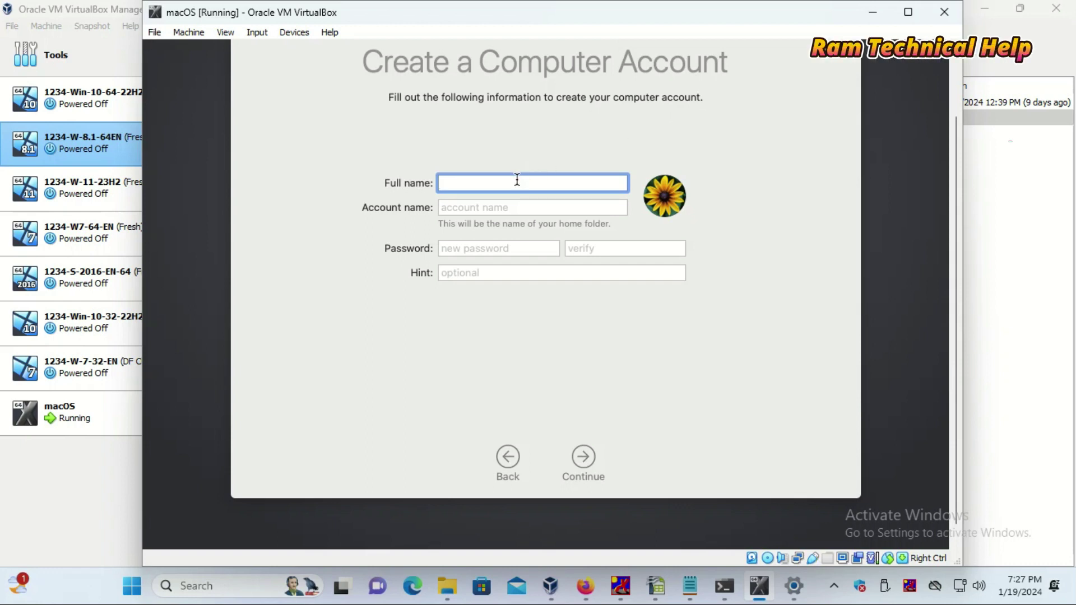
- Create account with full name Test and account name test, enter a password and hint, and continue
type("Test")
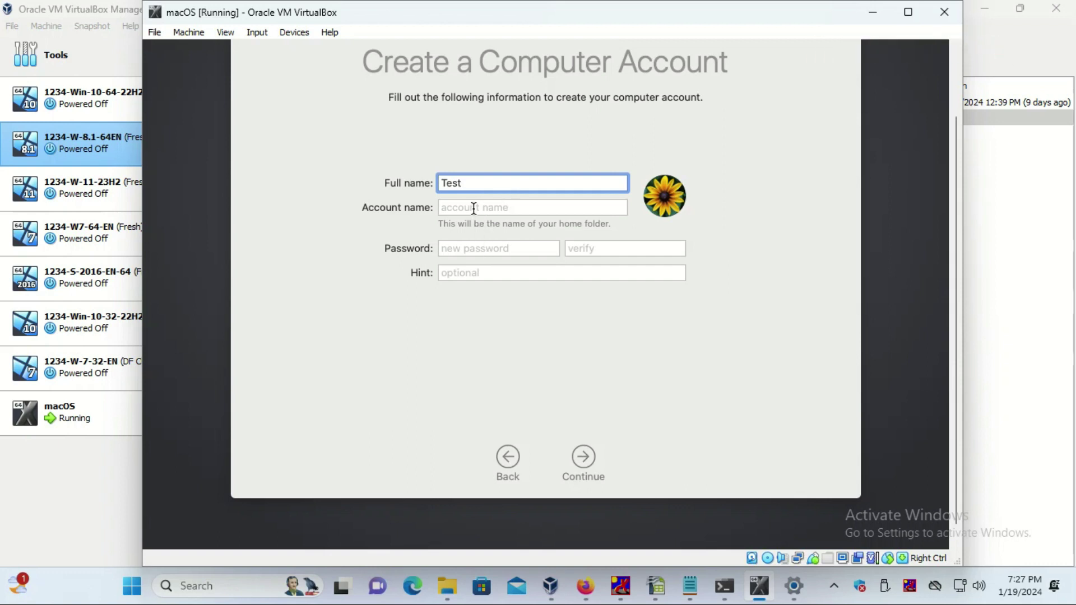
left_click(474, 208)
left_click(487, 249)
type("1234")
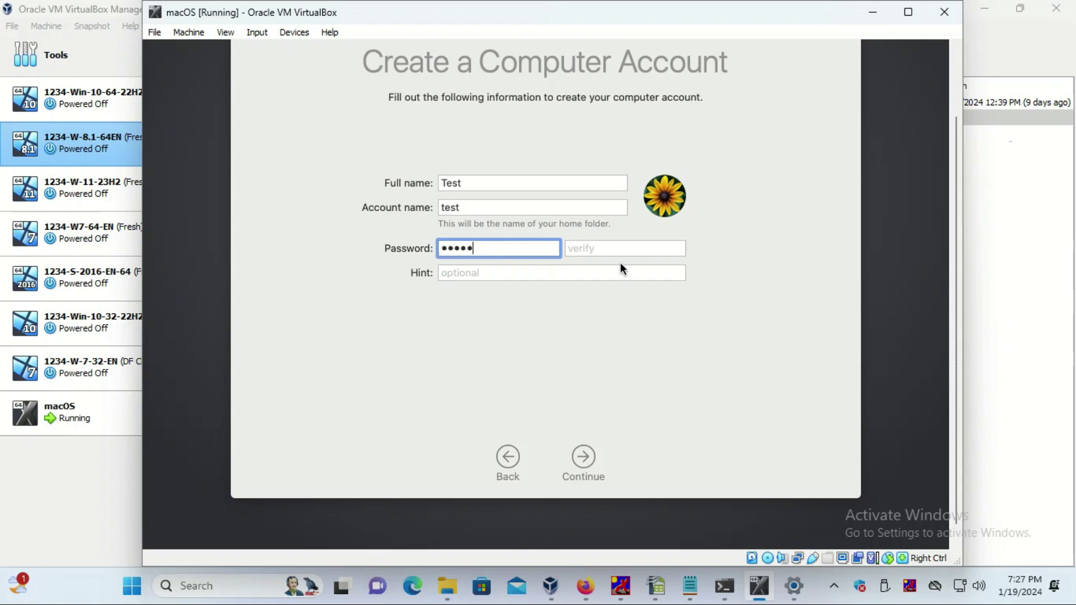
left_click(607, 248)
type("12345")
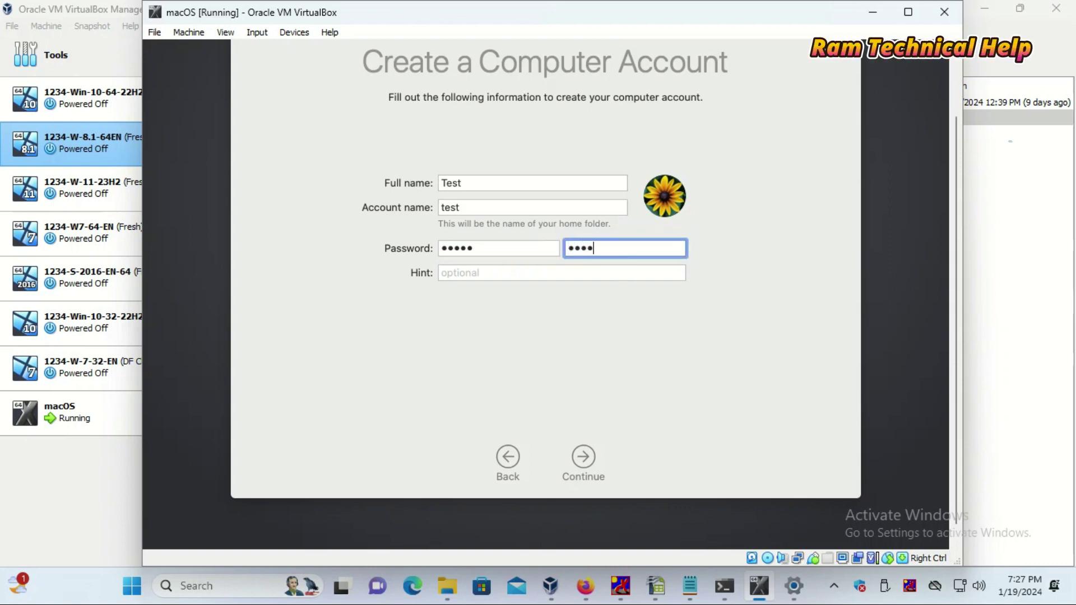
left_click(453, 277)
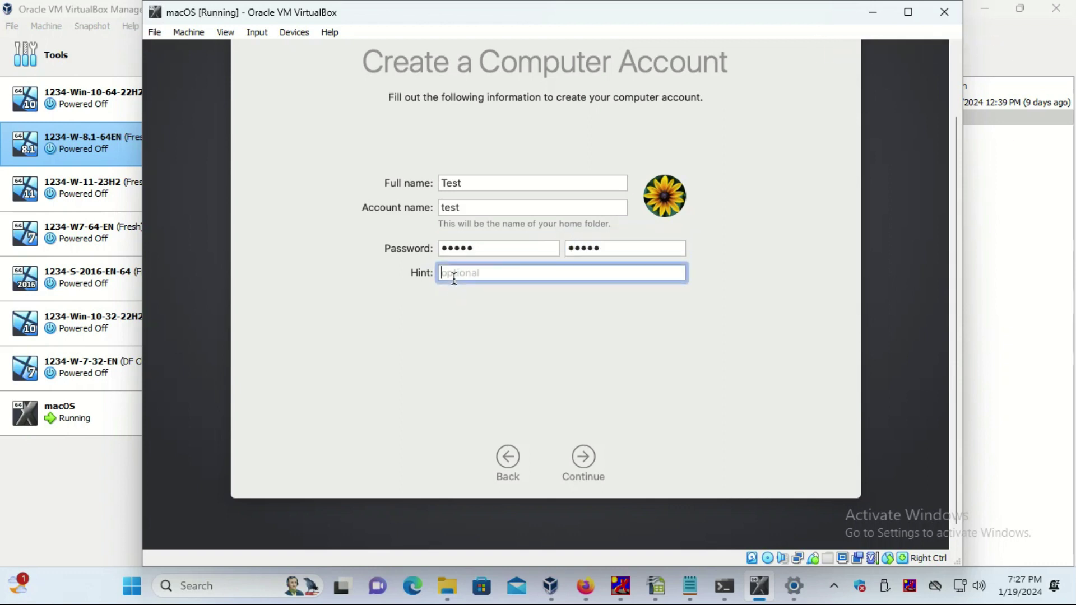
type("a")
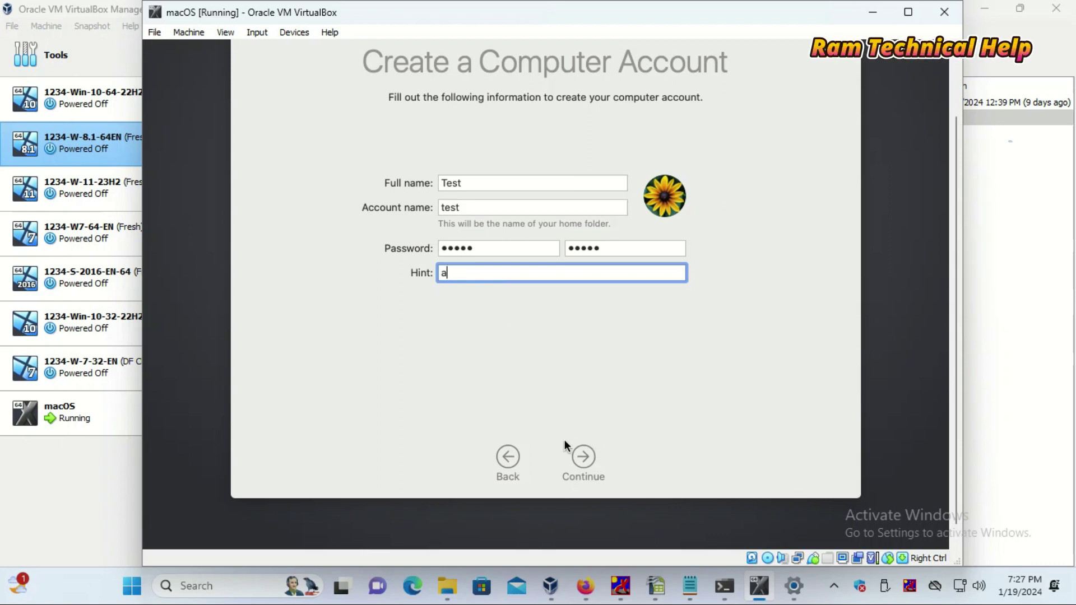
left_click(597, 464)
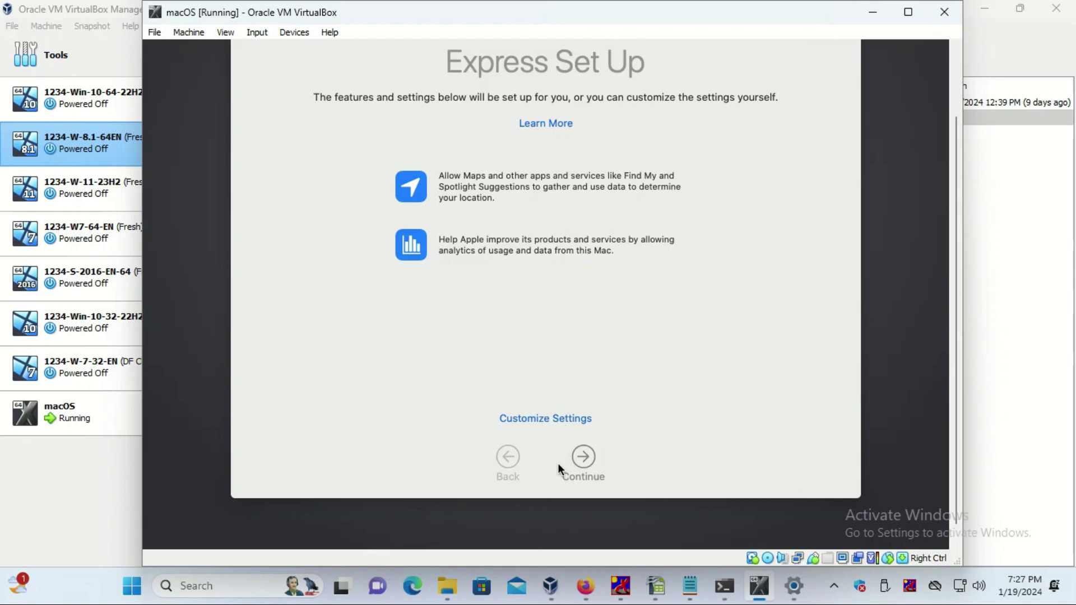
- Accept Express Set Up, leave crash-data sharing unchecked, and postpone Screen Time
left_click(584, 457)
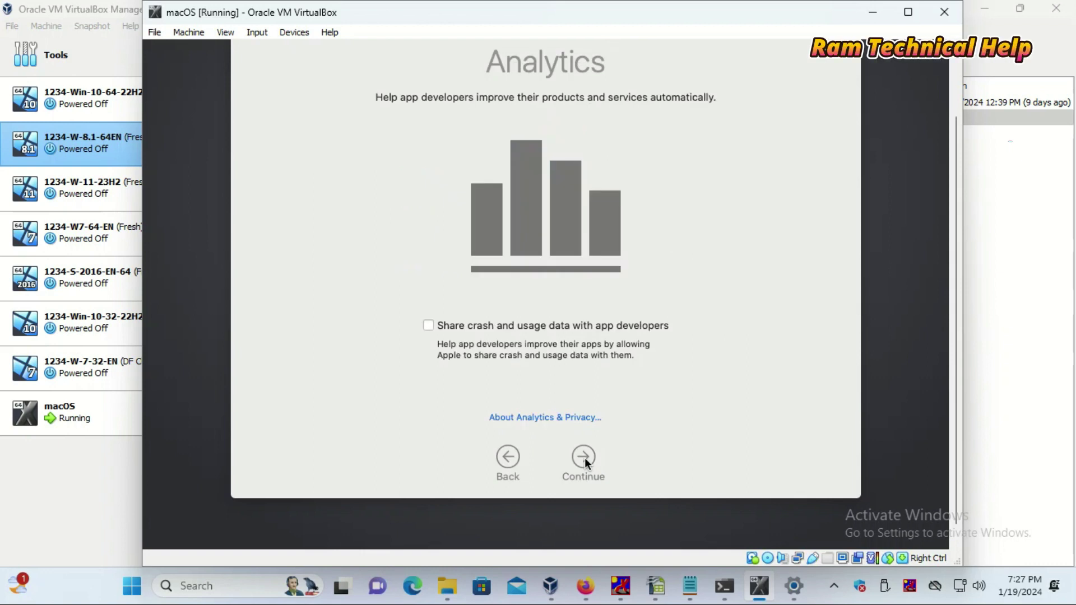
left_click(435, 328)
left_click(429, 327)
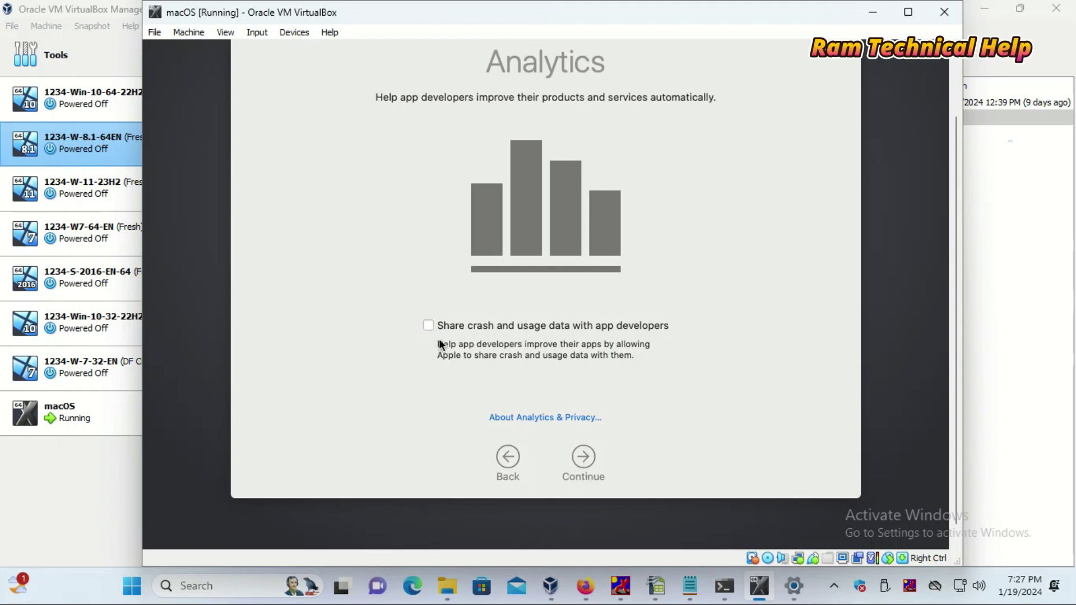
left_click(583, 458)
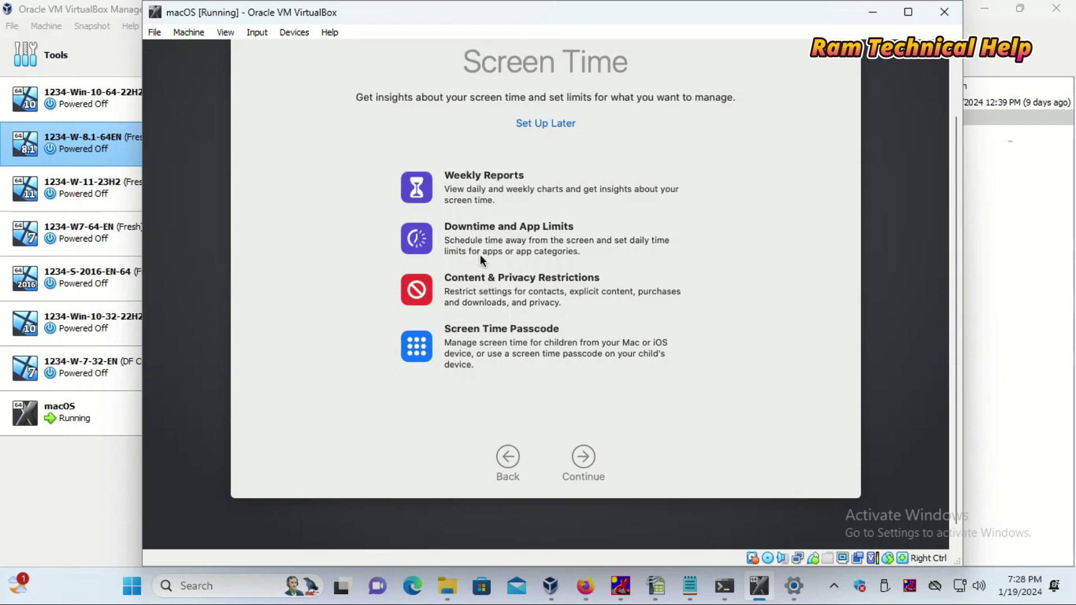
left_click(542, 124)
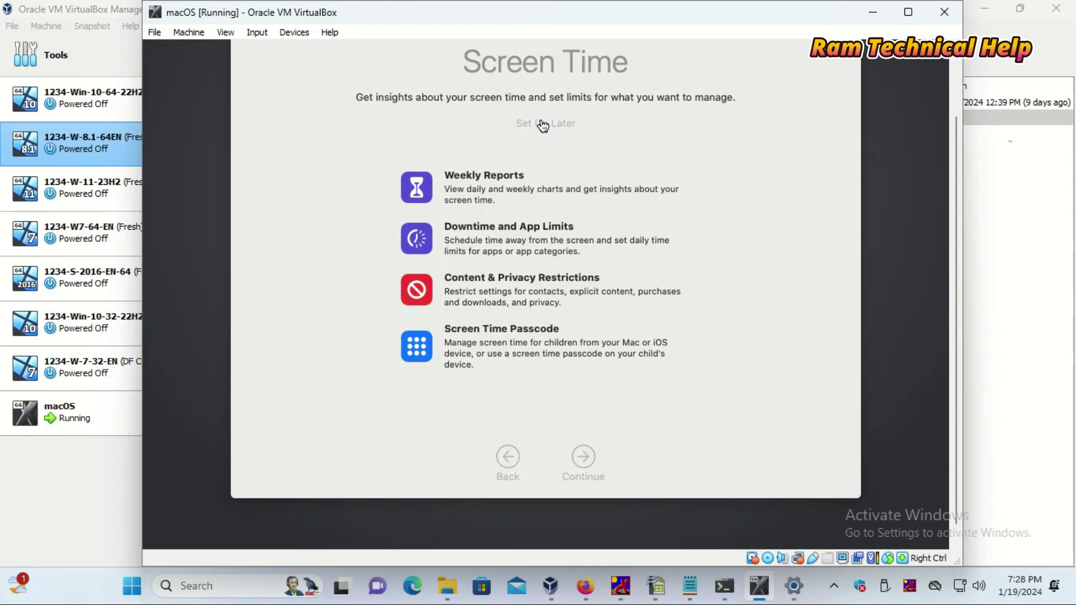